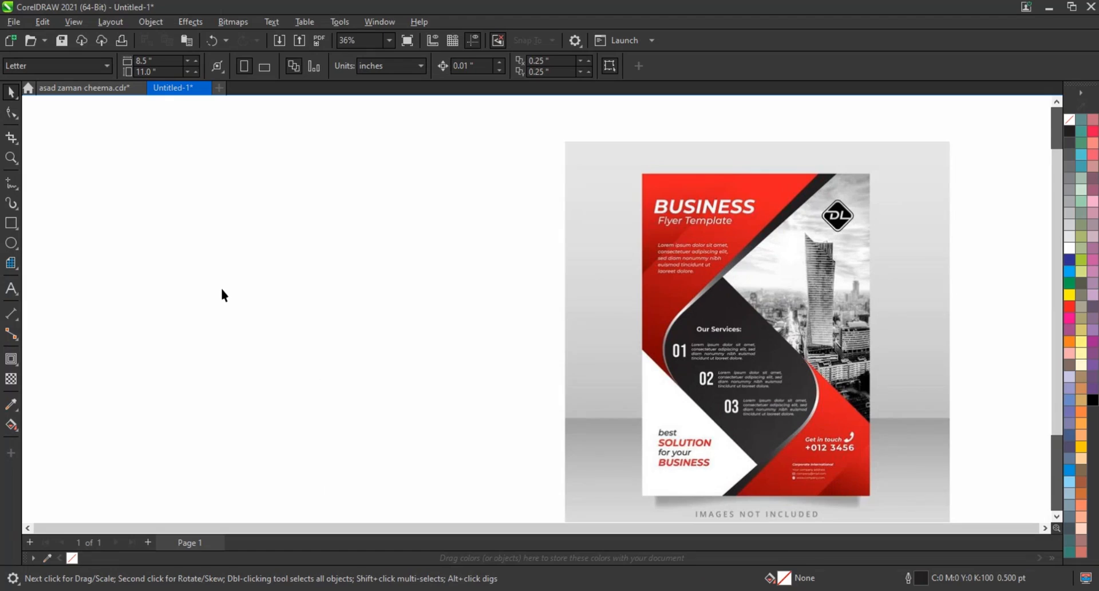
Step: Draw a flyer frame about 10.8 by 15.75 inches and a 45° diagonal line across its upper-left part
{"action": "left_click", "coordinate": [11, 222]}
{"action": "left_click_drag", "start_coordinate": [169, 137], "coordinate": [423, 507]}
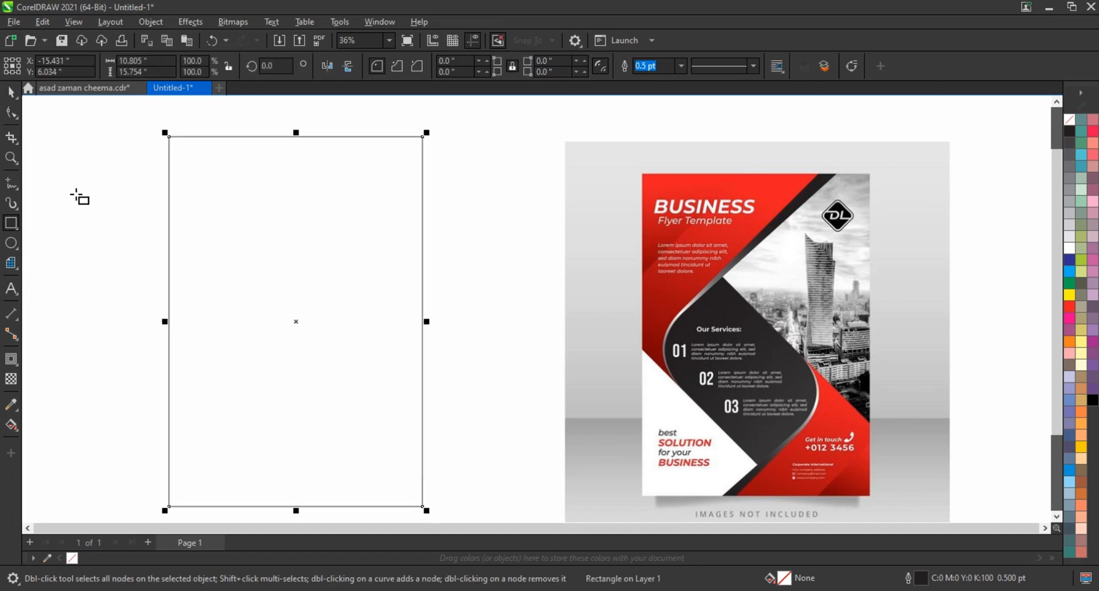
{"action": "left_click", "coordinate": [12, 184]}
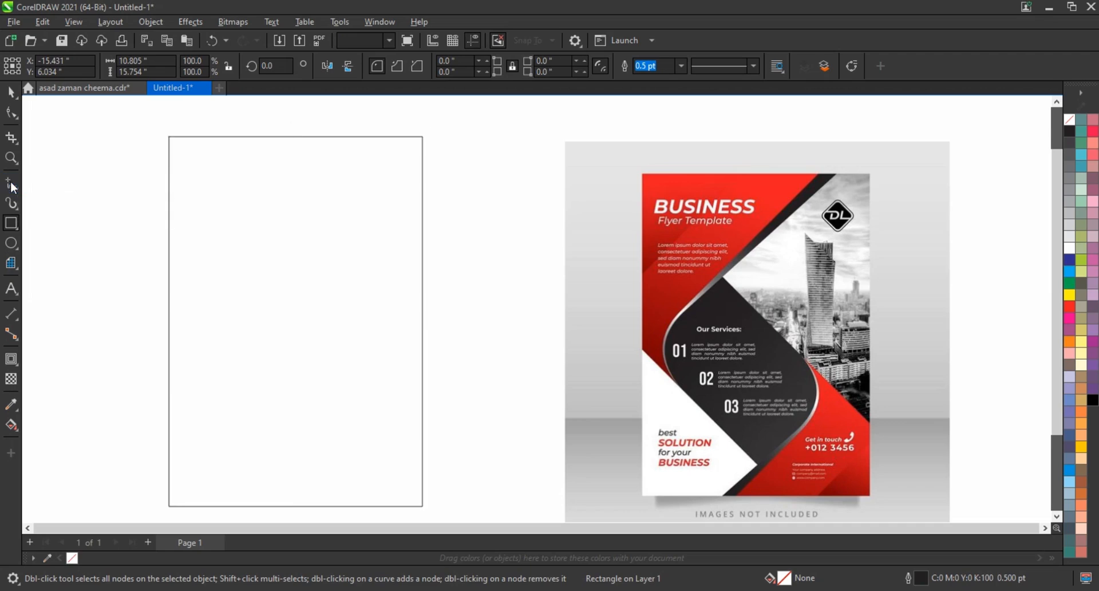
{"action": "left_click", "coordinate": [386, 127]}
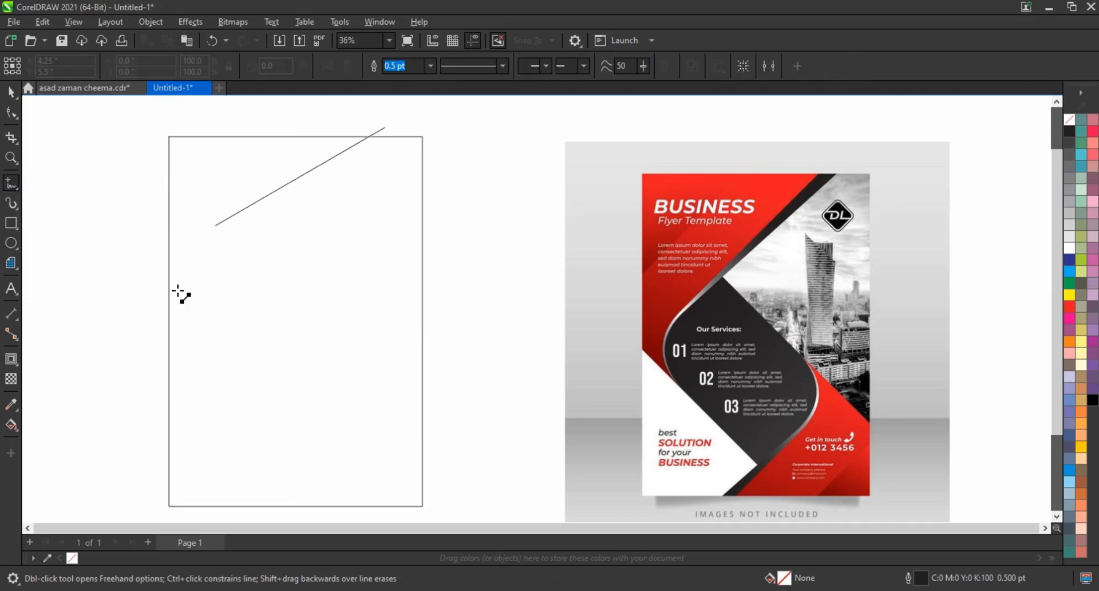
{"action": "left_click", "coordinate": [150, 361]}
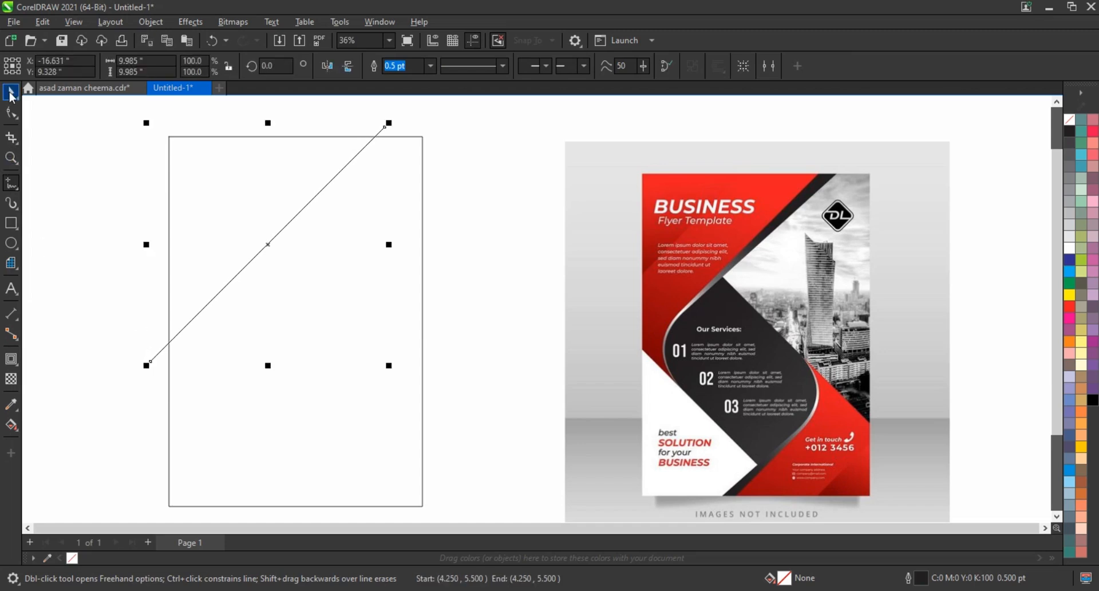
Step: Place a parallel copy of the diagonal line across the lower-right part of the frame
{"action": "key", "text": "space"}
{"action": "left_click_drag", "start_coordinate": [268, 243], "coordinate": [322, 448]}
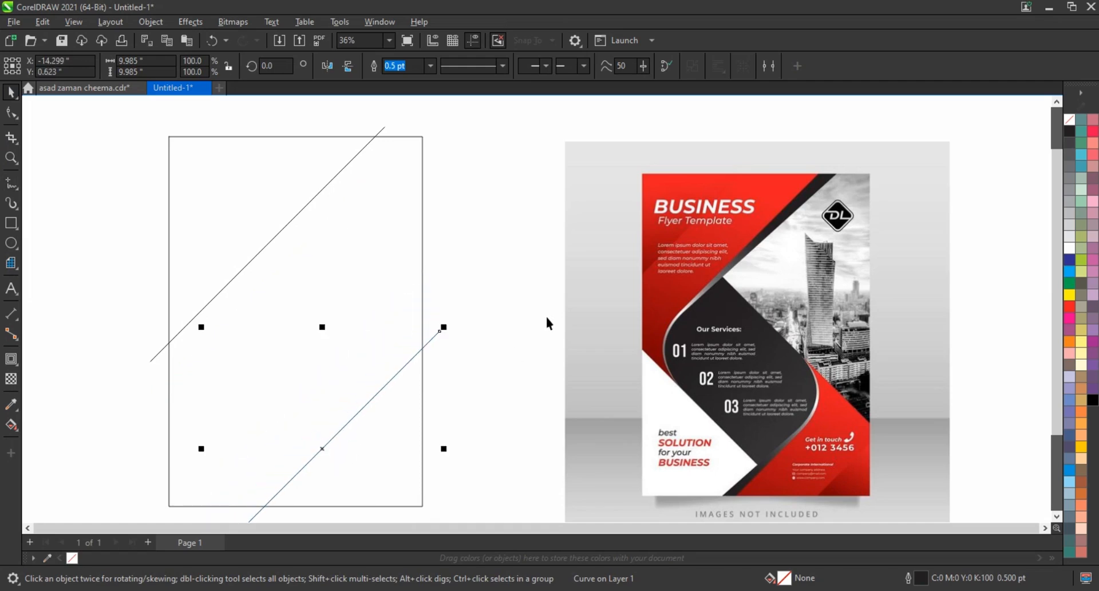
{"action": "left_click", "coordinate": [544, 314]}
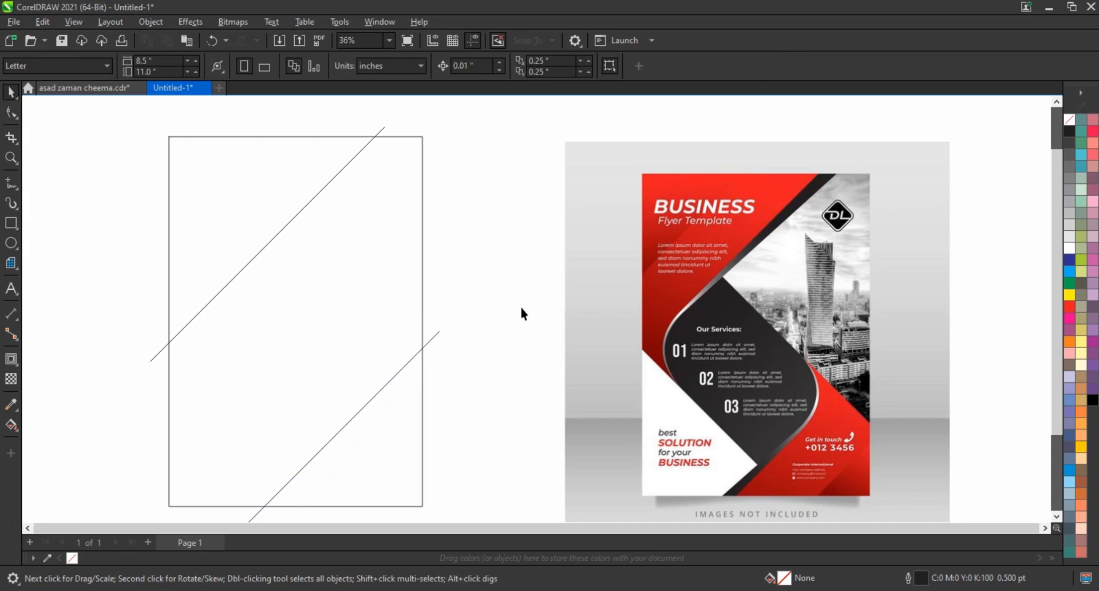
Step: Draw a rectangle about 5.74 by 10.89 inches beside the frame and round its corners to about 1.93 inches
{"action": "left_click", "coordinate": [11, 226]}
{"action": "left_click_drag", "start_coordinate": [449, 172], "coordinate": [585, 427]}
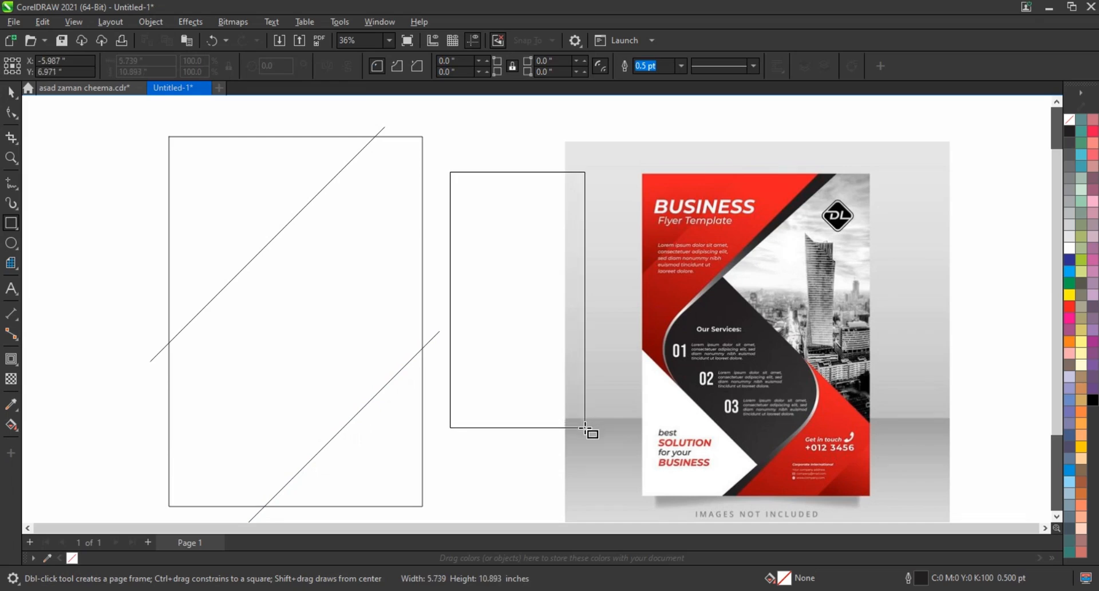
{"action": "left_click_drag", "start_coordinate": [585, 427], "coordinate": [585, 427]}
{"action": "key", "text": "F10"}
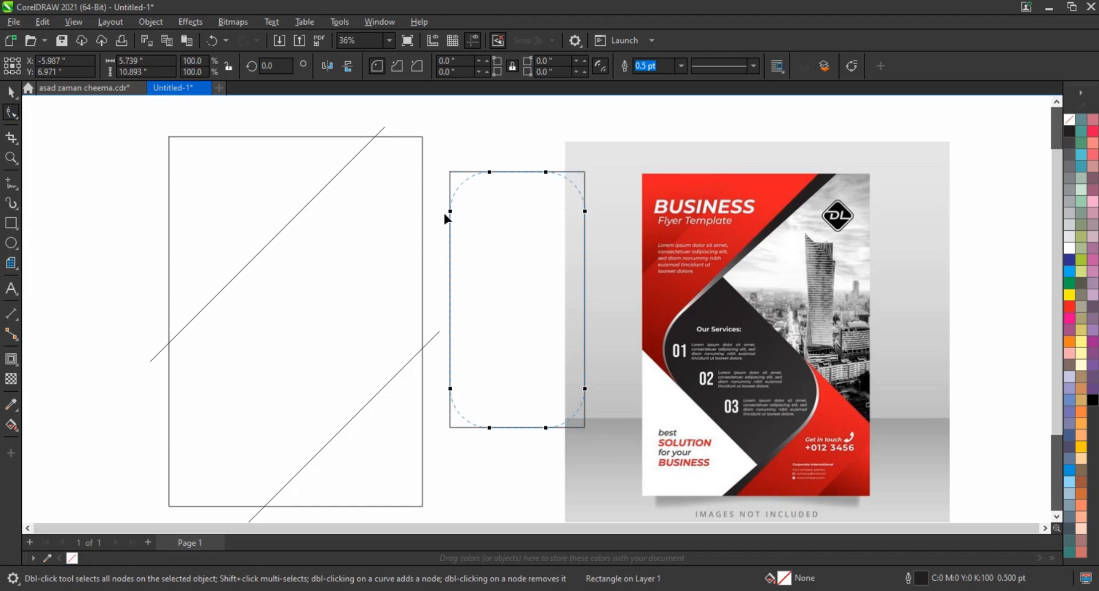
{"action": "left_click_drag", "start_coordinate": [444, 214], "coordinate": [444, 217]}
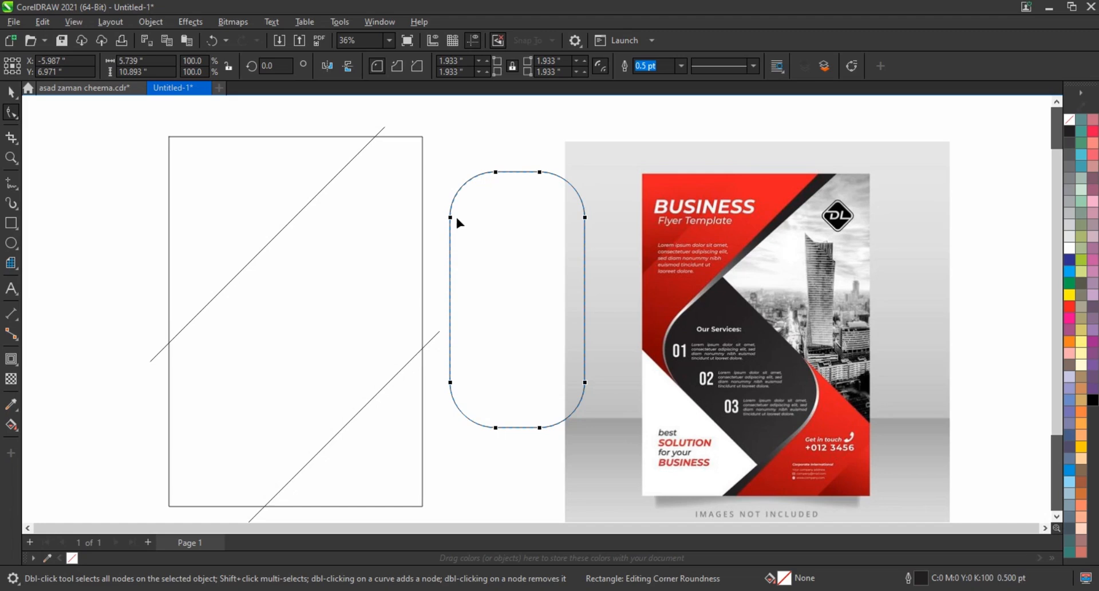
Step: Rotate the rounded rectangle by 45° and move it over the middle of the flyer frame
{"action": "left_click", "coordinate": [8, 94]}
{"action": "left_click", "coordinate": [531, 287]}
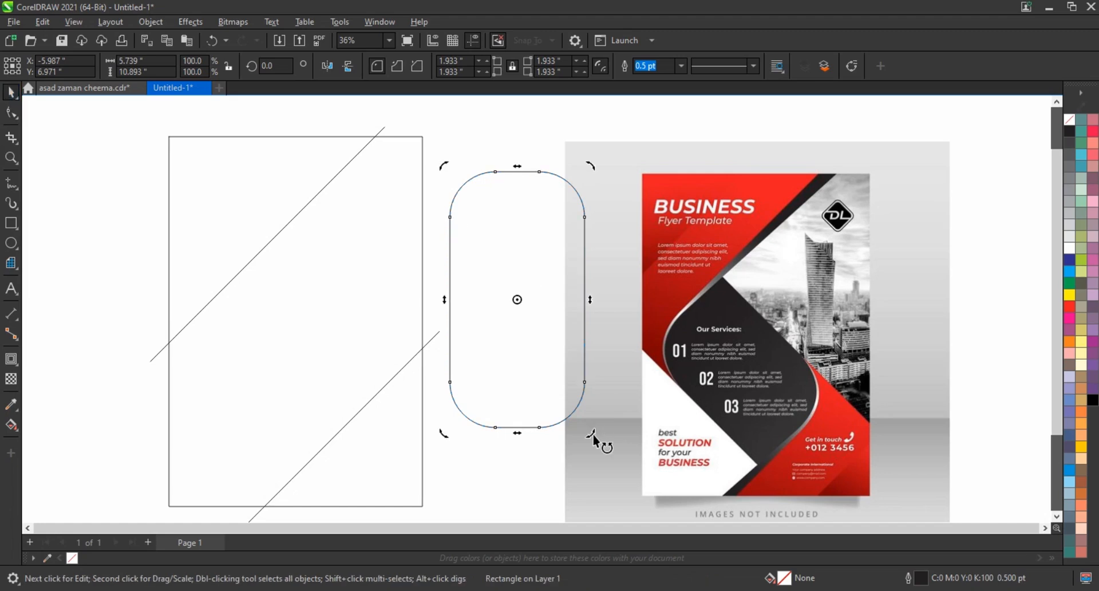
{"action": "left_click_drag", "start_coordinate": [593, 440], "coordinate": [624, 342]}
{"action": "left_click_drag", "start_coordinate": [547, 301], "coordinate": [335, 339]}
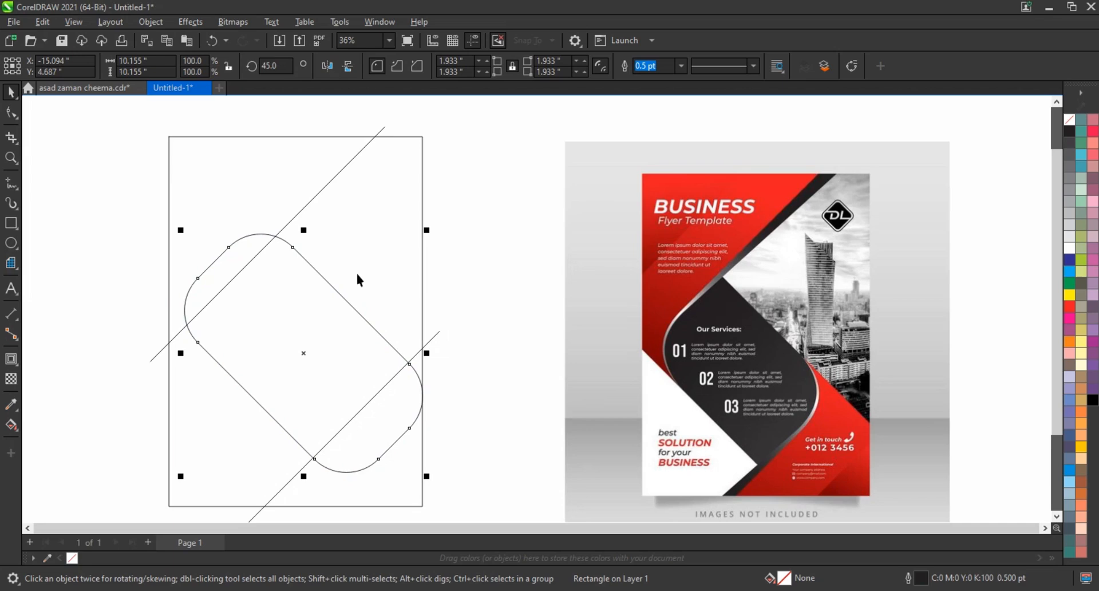
Step: Reduce the tilted rectangle's corner radius to nearly square and enlarge it slightly to about 11.83 inches overall
{"action": "left_click", "coordinate": [10, 115]}
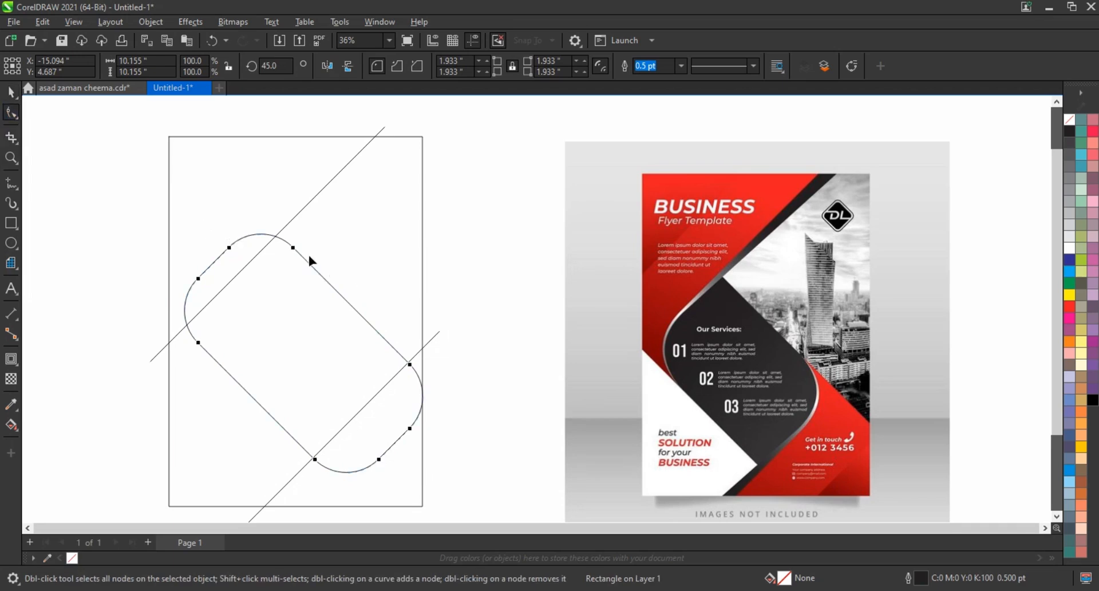
{"action": "left_click_drag", "start_coordinate": [293, 250], "coordinate": [261, 216]}
{"action": "left_click", "coordinate": [11, 93]}
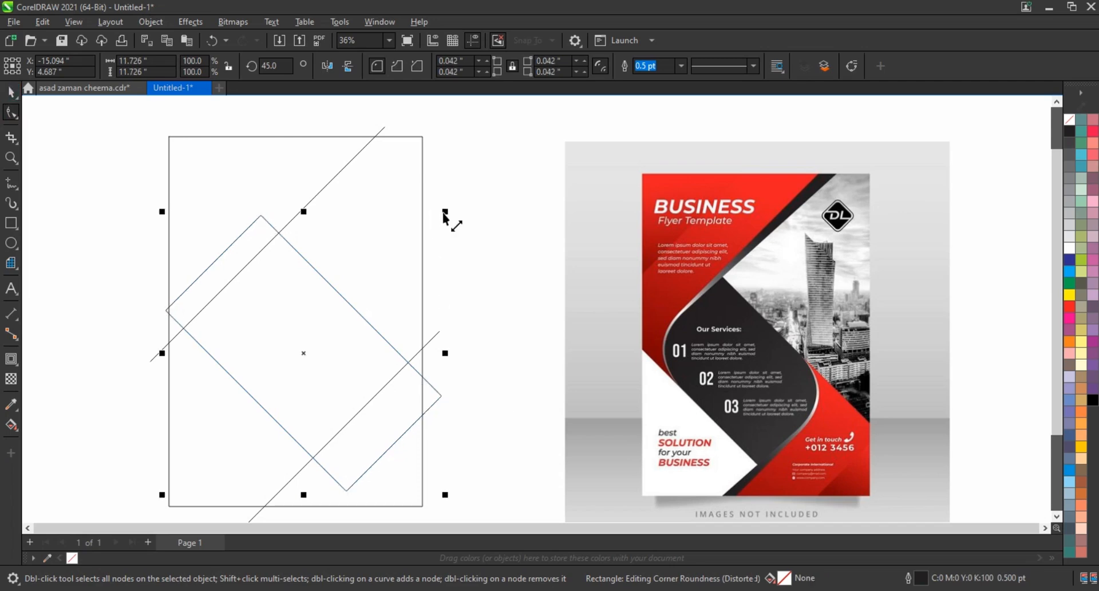
{"action": "left_click_drag", "start_coordinate": [446, 217], "coordinate": [452, 222]}
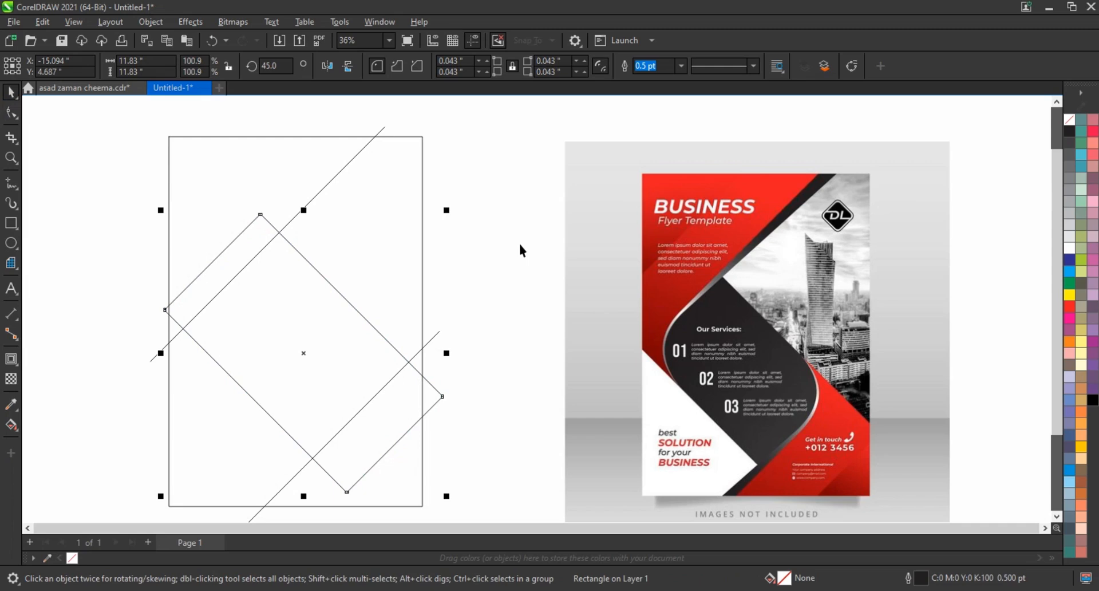
Step: Duplicate the tilted rectangle in place and round the copy's corners to about 2.66 inches
{"action": "left_click", "coordinate": [16, 114]}
{"action": "left_click_drag", "start_coordinate": [262, 216], "coordinate": [316, 252]}
{"action": "left_click", "coordinate": [10, 97]}
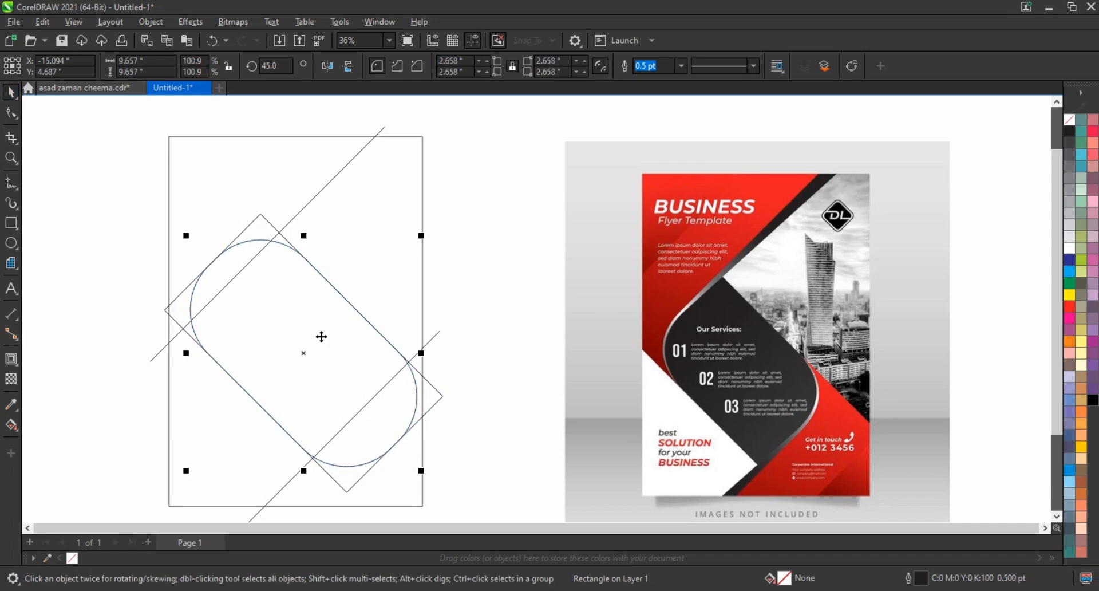
Step: Rotate the rounded copy to 135° and nudge it until its edge lies along the upper diagonal line
{"action": "left_click", "coordinate": [321, 336]}
{"action": "left_click_drag", "start_coordinate": [424, 474], "coordinate": [427, 239]}
{"action": "key", "text": "Left"}
{"action": "key", "text": "Left"}
{"action": "key", "text": "Left"}
{"action": "key", "text": "Left"}
{"action": "key", "text": "Left"}
{"action": "key", "text": "Left"}
{"action": "key", "text": "Left"}
{"action": "key", "text": "Left"}
{"action": "key", "text": "Left"}
{"action": "key", "text": "Left"}
{"action": "key", "text": "Left"}
{"action": "key", "text": "Left"}
{"action": "key", "text": "Left"}
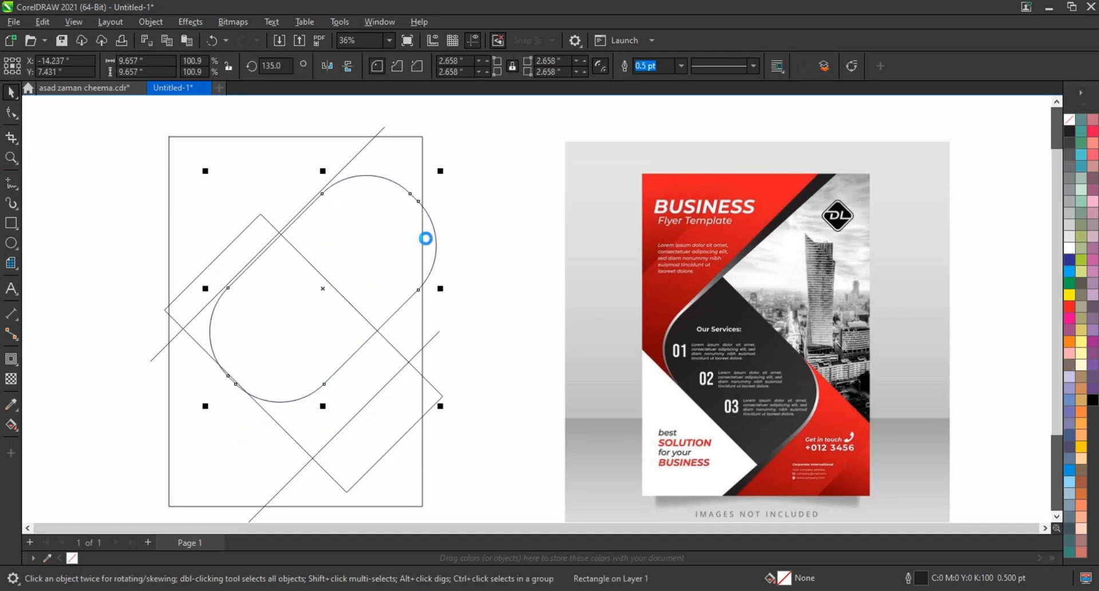
{"action": "key", "text": "Up"}
{"action": "key", "text": "Up"}
{"action": "key", "text": "Up"}
{"action": "key", "text": "Up"}
{"action": "key", "text": "Up"}
{"action": "key", "text": "Up"}
{"action": "key", "text": "Up"}
{"action": "key", "text": "Up"}
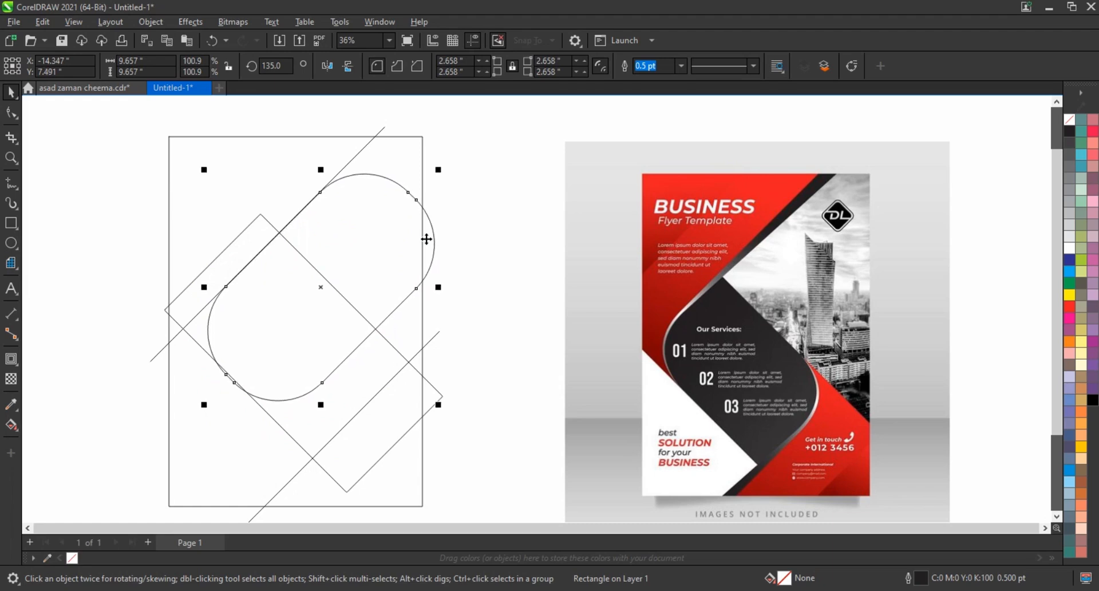
{"action": "key", "text": "Right"}
{"action": "key", "text": "Right"}
{"action": "key", "text": "Right"}
{"action": "key", "text": "Up"}
{"action": "key", "text": "Up"}
{"action": "key", "text": "Up"}
{"action": "key", "text": "Up"}
{"action": "key", "text": "Up"}
{"action": "key", "text": "Up"}
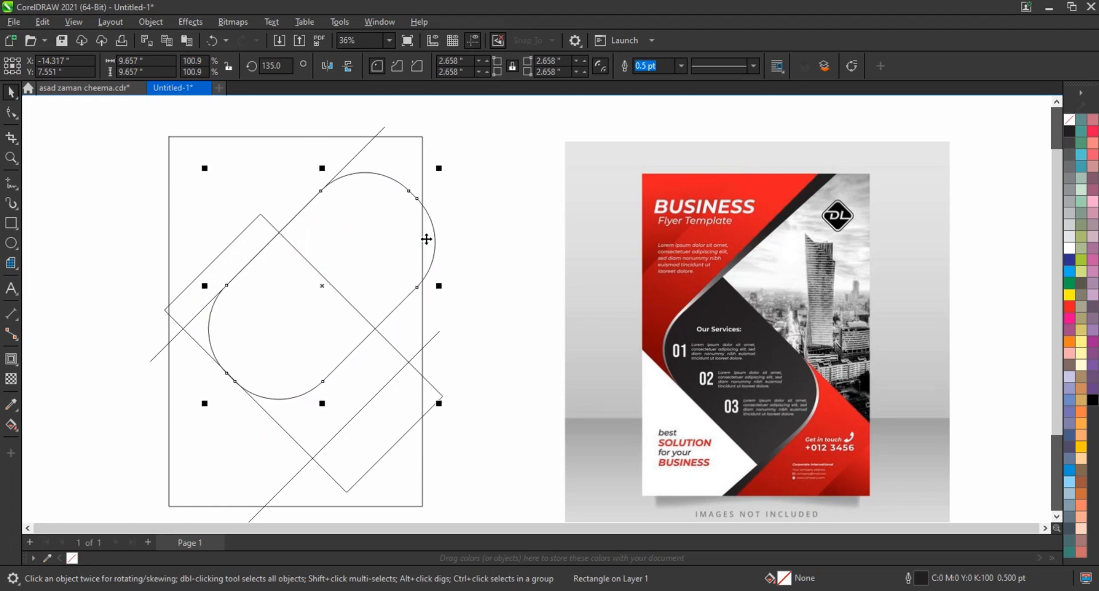
Step: Place a copy of the rounded shape lower down with its edge along the lower diagonal line
{"action": "left_click_drag", "start_coordinate": [320, 294], "coordinate": [273, 407]}
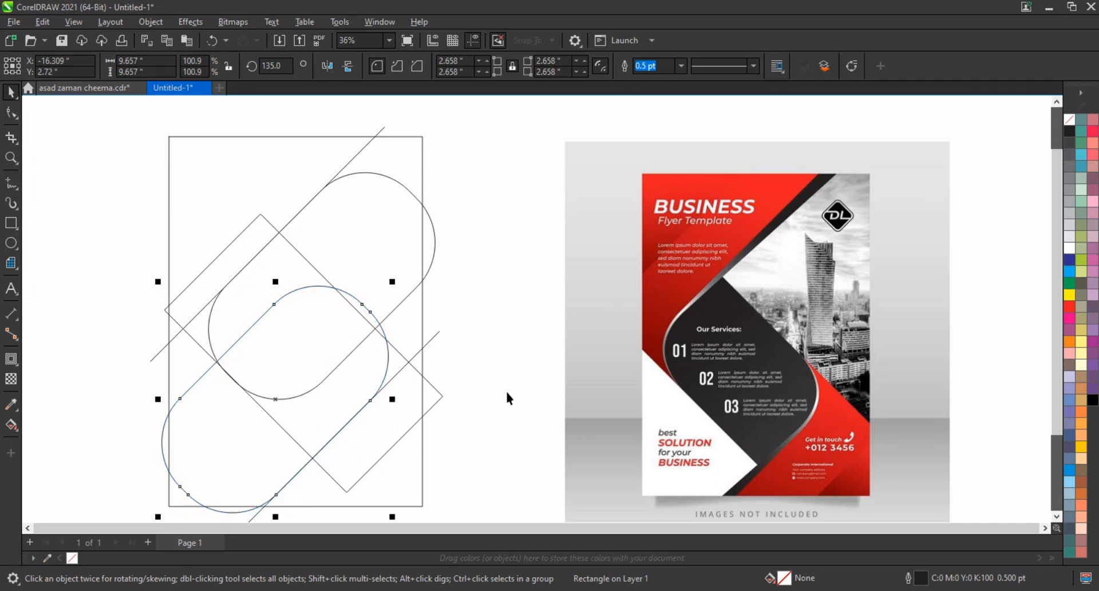
{"action": "left_click", "coordinate": [505, 389]}
Step: Smart Fill the enclosed regions in the flyer's lower-right corner outside the lower rounded shape with blue
{"action": "left_click", "coordinate": [20, 435]}
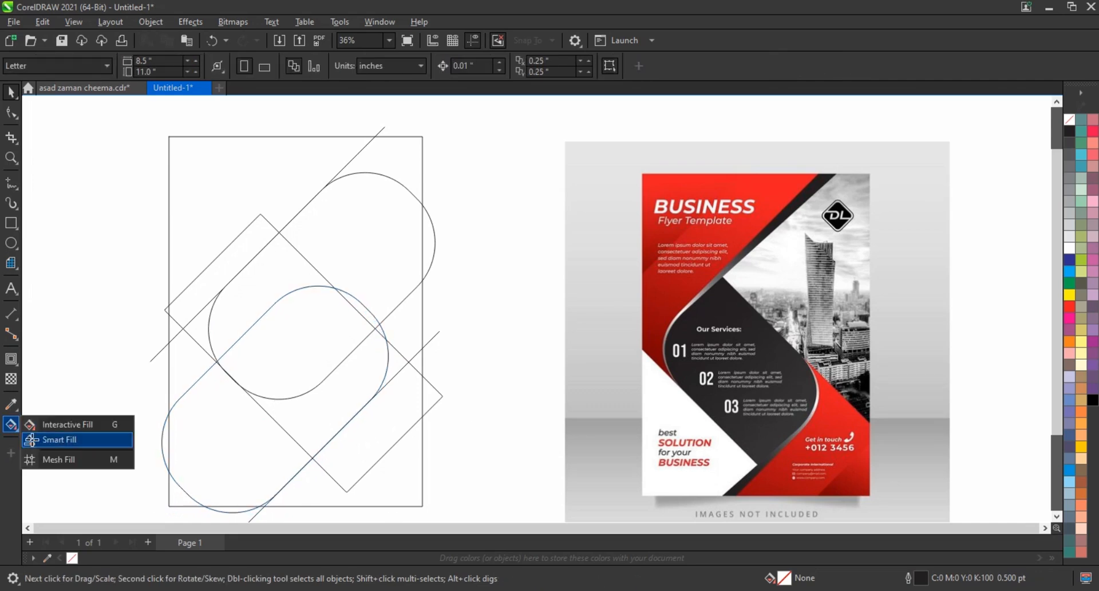
{"action": "left_click", "coordinate": [57, 438]}
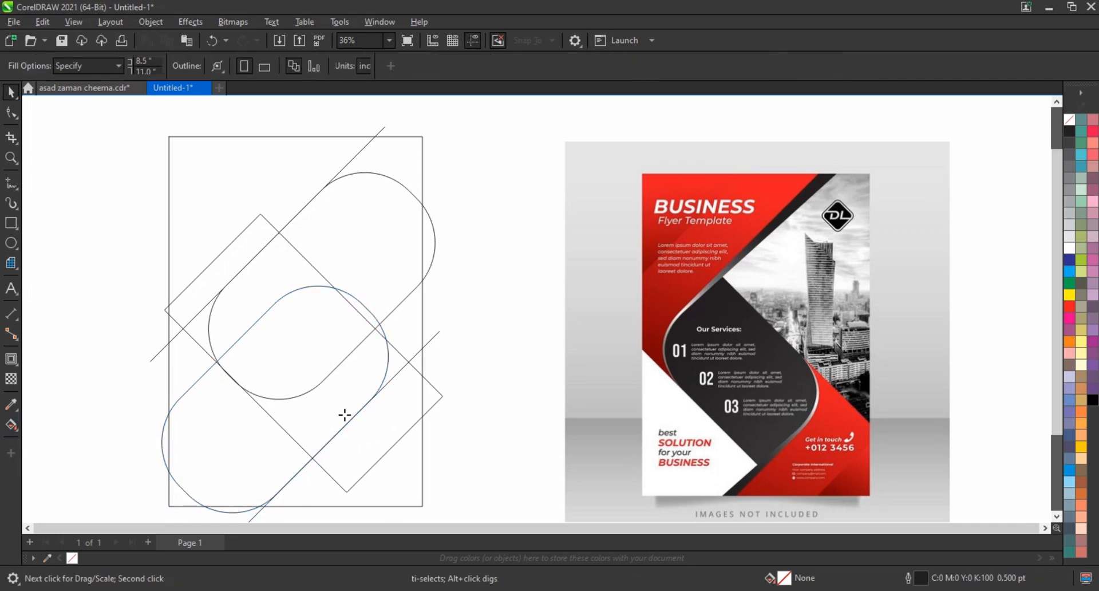
{"action": "left_click", "coordinate": [396, 358]}
{"action": "left_click", "coordinate": [410, 387]}
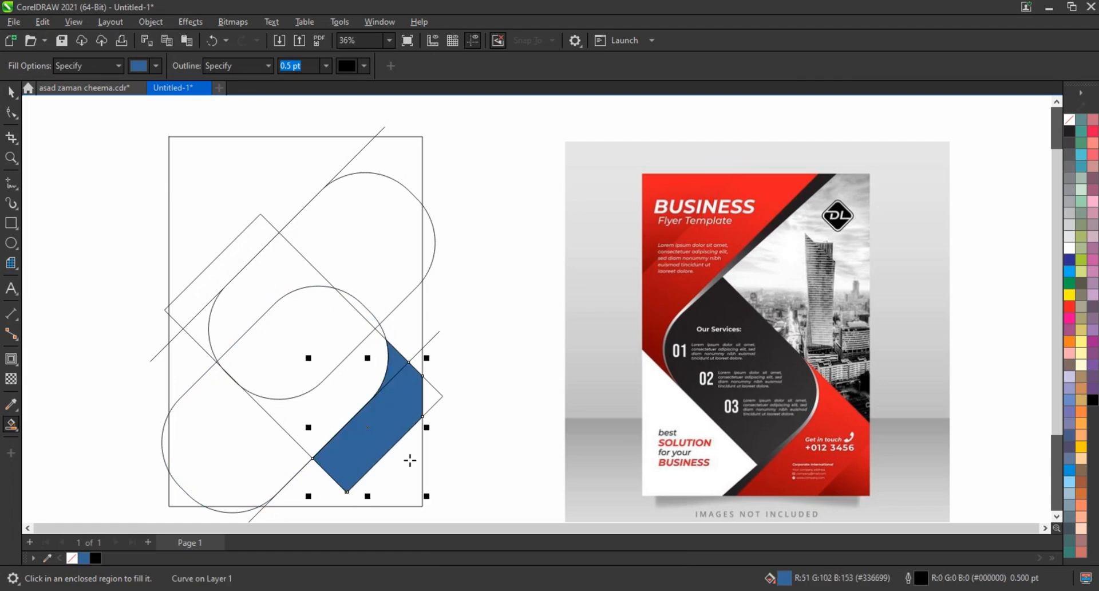
{"action": "left_click", "coordinate": [410, 461]}
Step: Weld the blue lower-right regions into one shape
{"action": "left_click", "coordinate": [10, 93]}
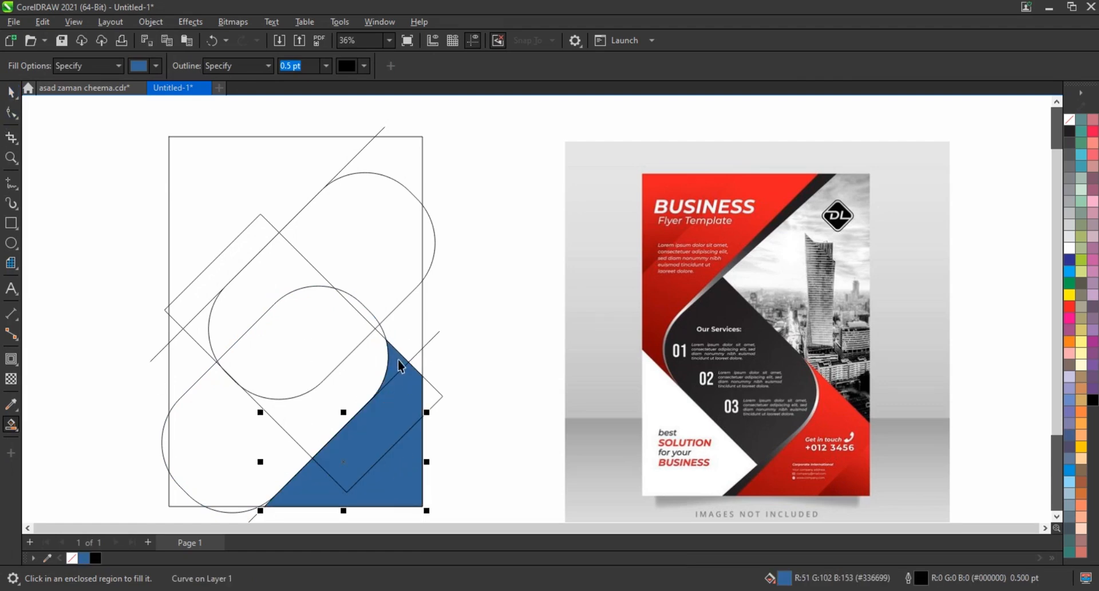
{"action": "left_click", "coordinate": [401, 366]}
{"action": "left_click", "coordinate": [409, 475], "text": "shift"}
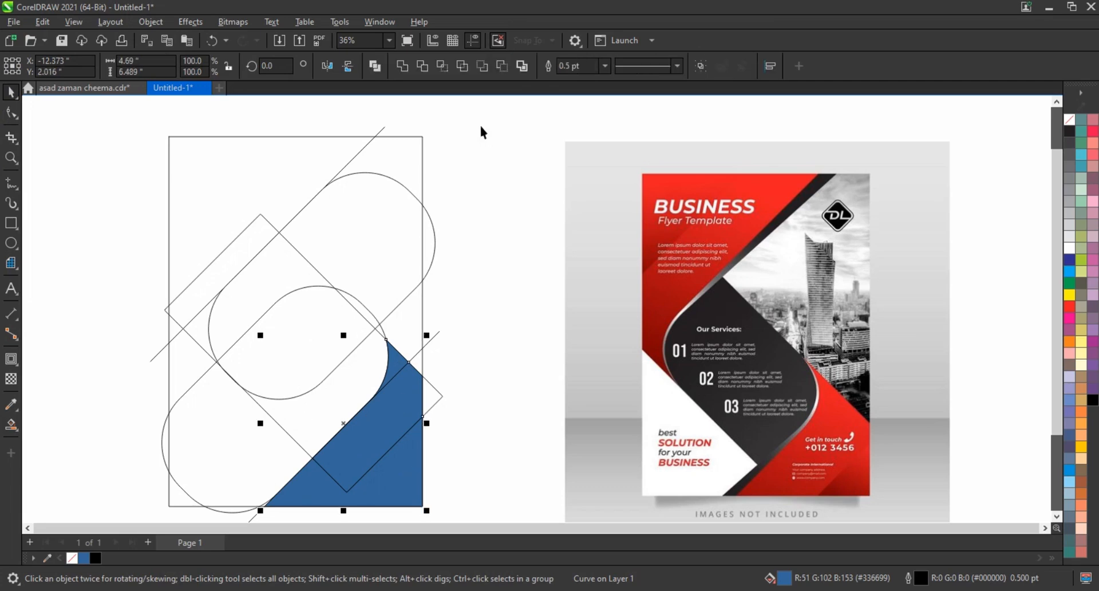
{"action": "left_click", "coordinate": [408, 66]}
{"action": "left_click", "coordinate": [516, 325]}
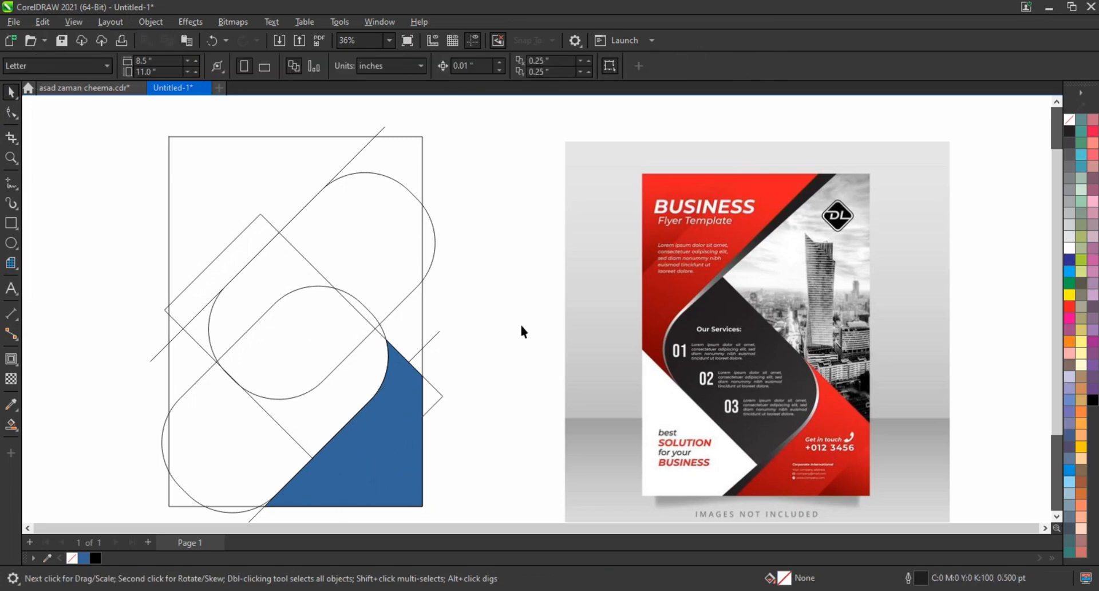
Step: Smart Fill the enclosed regions in the flyer's upper-left corner outside the upper rounded shape with blue
{"action": "left_click", "coordinate": [11, 425]}
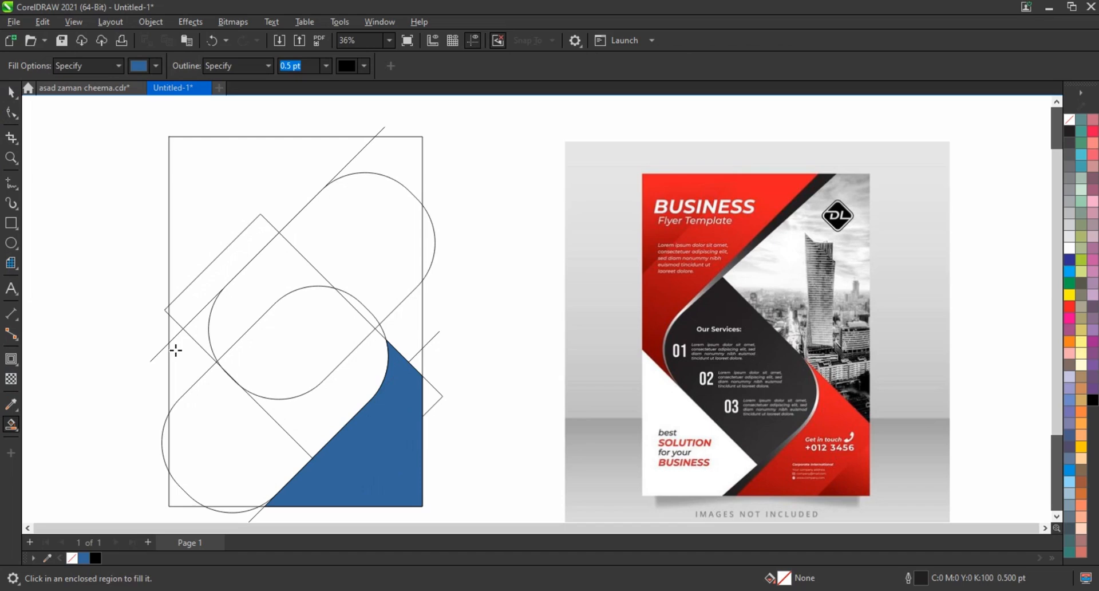
{"action": "left_click", "coordinate": [199, 334]}
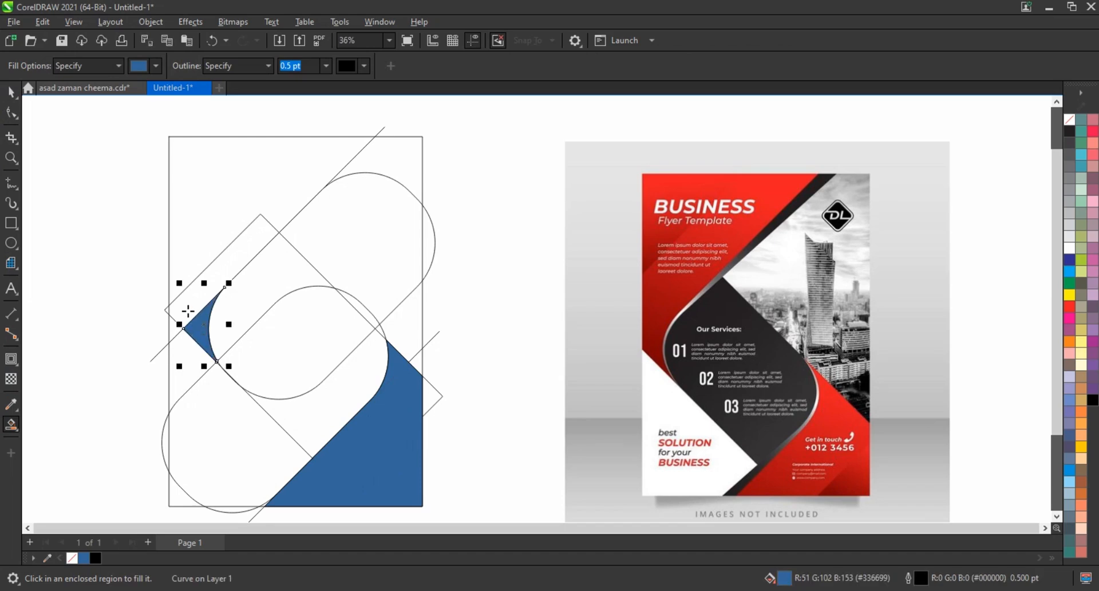
{"action": "left_click", "coordinate": [188, 298]}
{"action": "left_click", "coordinate": [190, 257]}
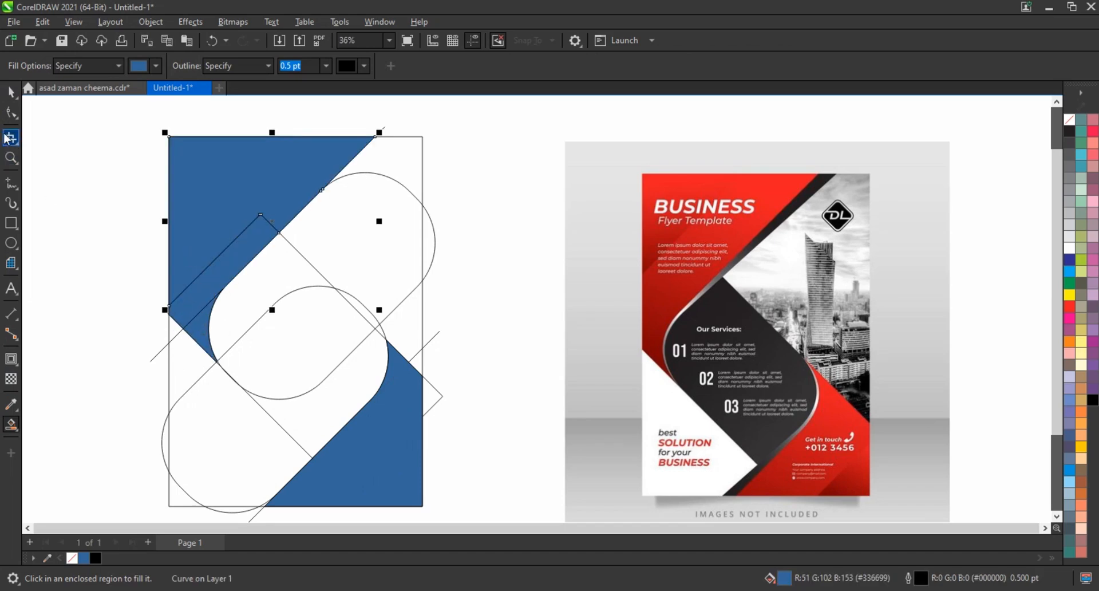
Step: Weld the blue upper-left regions into one shape
{"action": "left_click", "coordinate": [9, 96]}
{"action": "left_click", "coordinate": [224, 276], "text": "shift"}
{"action": "left_click", "coordinate": [199, 329], "text": "shift"}
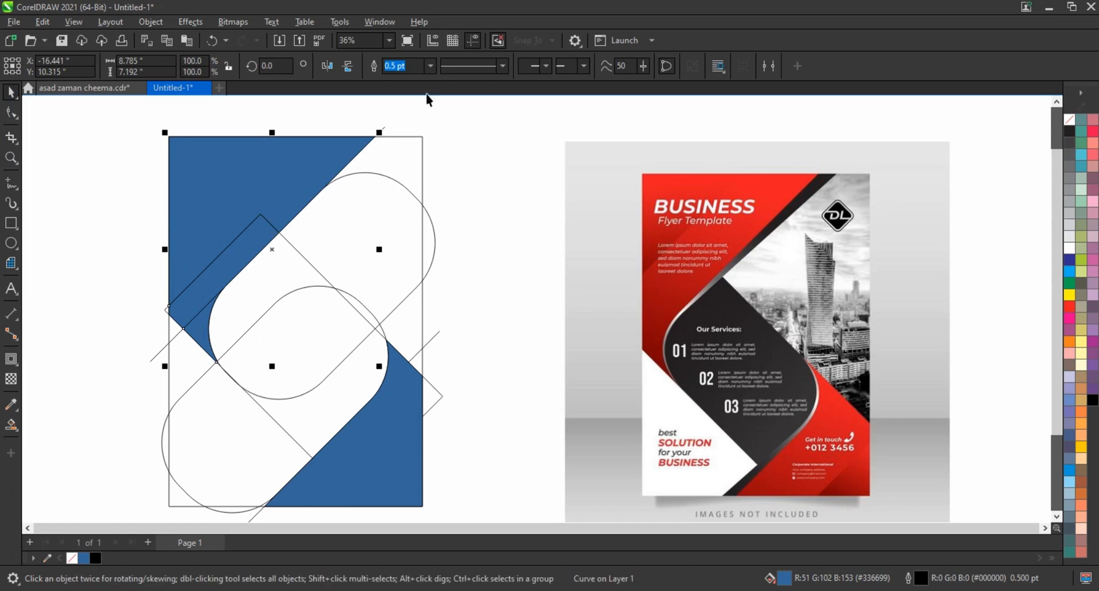
{"action": "left_click", "coordinate": [410, 69]}
{"action": "left_click", "coordinate": [562, 274]}
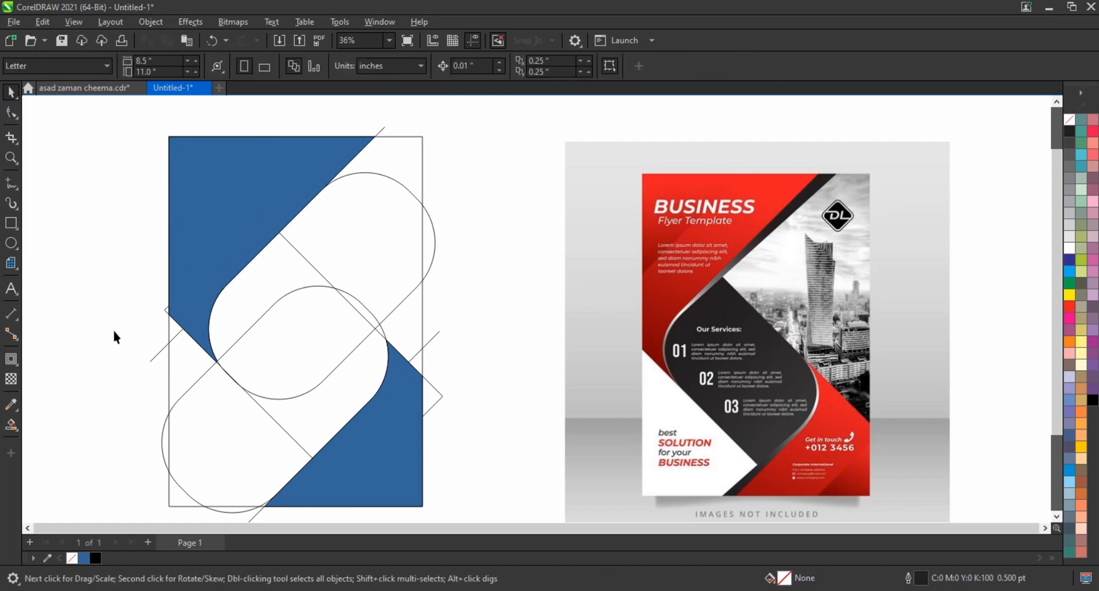
Step: Smart Fill the enclosed regions of the central band between the two blue corner shapes
{"action": "left_click", "coordinate": [11, 424]}
{"action": "left_click", "coordinate": [325, 406]}
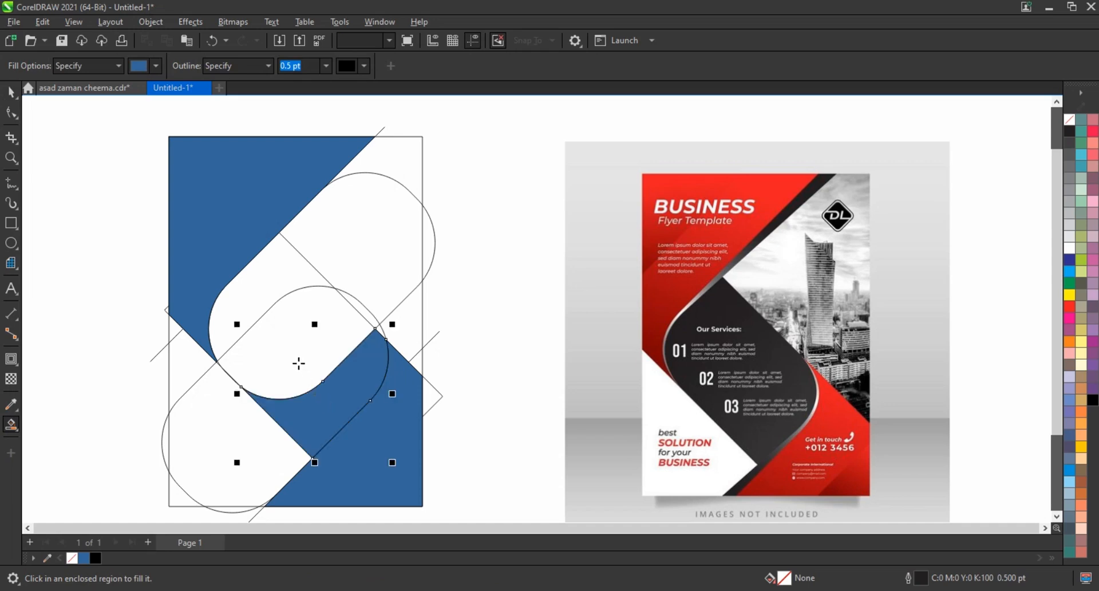
{"action": "left_click", "coordinate": [299, 364]}
{"action": "left_click", "coordinate": [262, 306]}
Step: Weld the filled central regions into one shape and clear away the construction outlines
{"action": "left_click", "coordinate": [12, 92]}
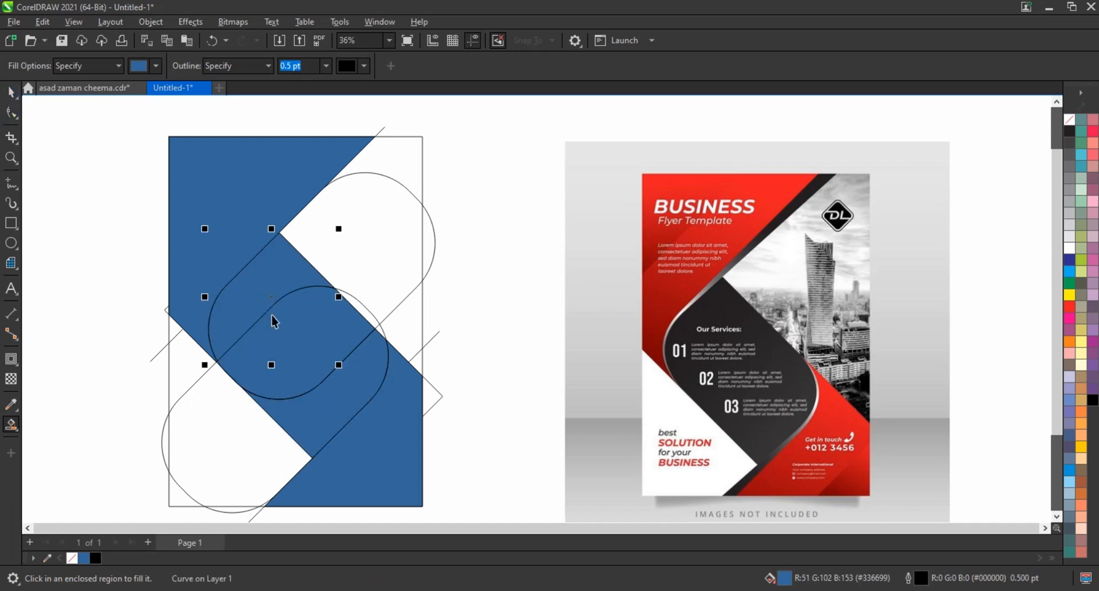
{"action": "left_click", "coordinate": [311, 321]}
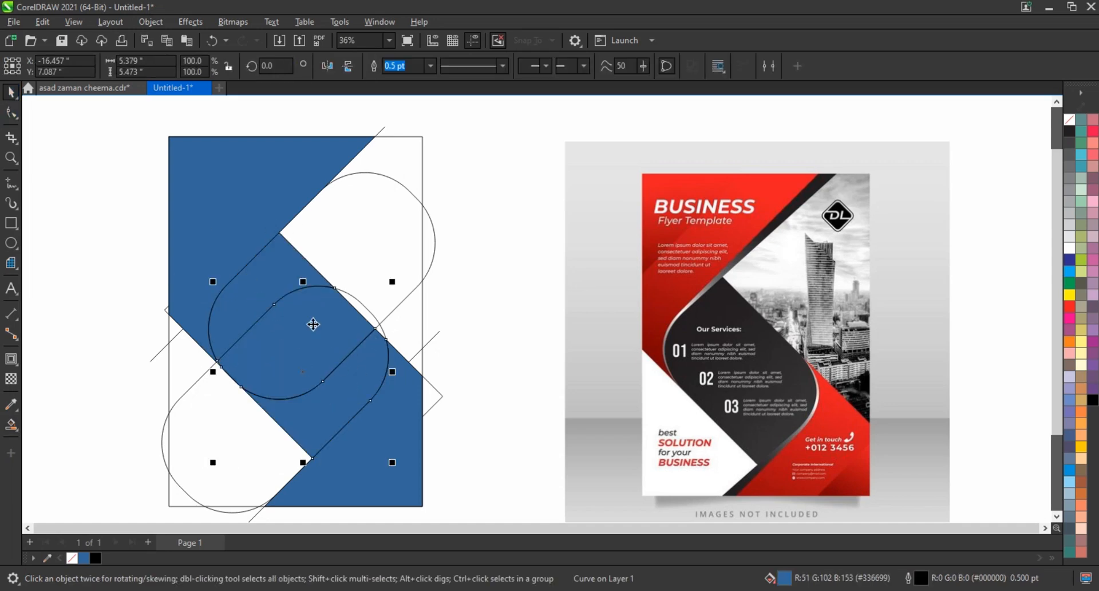
{"action": "left_click", "coordinate": [294, 277], "text": "shift"}
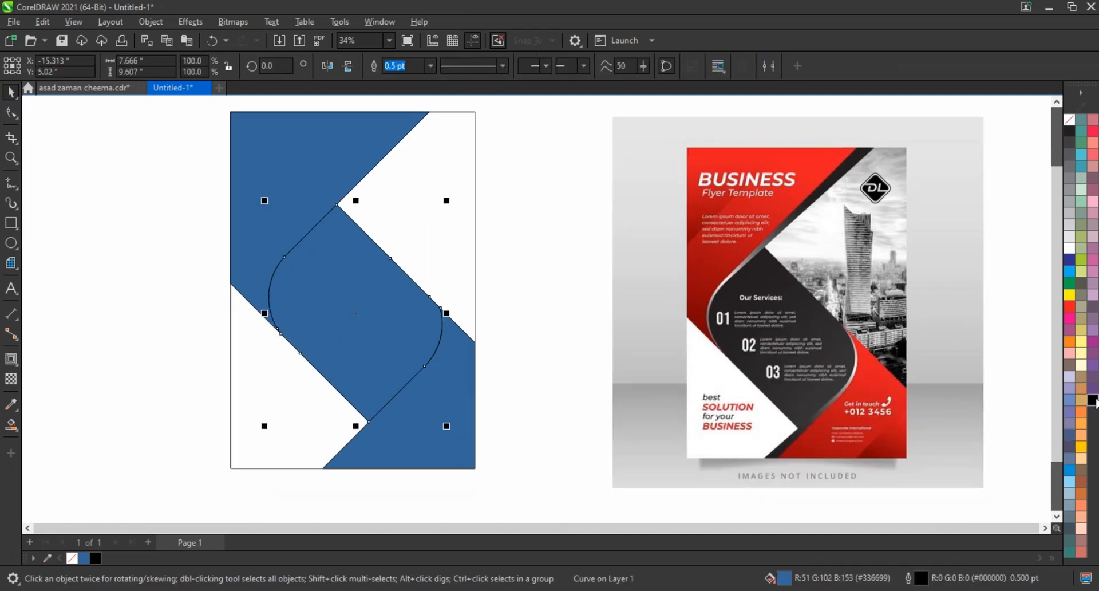
Step: Fill the central band with a linear fountain fill running from black at its upper-left end to dark gray at its lower-right end
{"action": "left_click", "coordinate": [1093, 402]}
{"action": "key", "text": "g"}
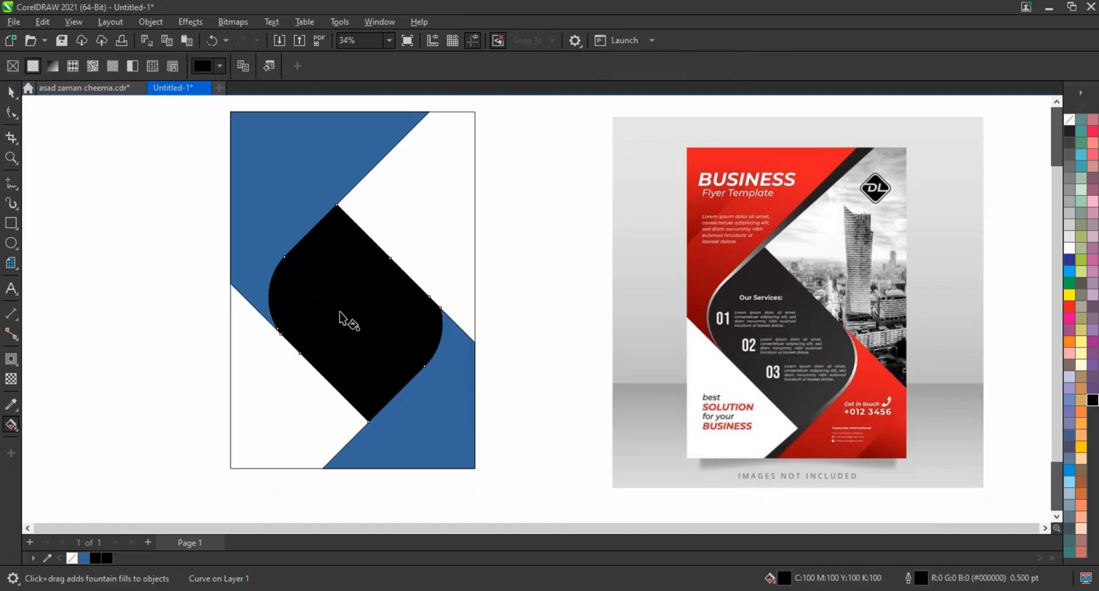
{"action": "left_click_drag", "start_coordinate": [302, 260], "coordinate": [438, 359]}
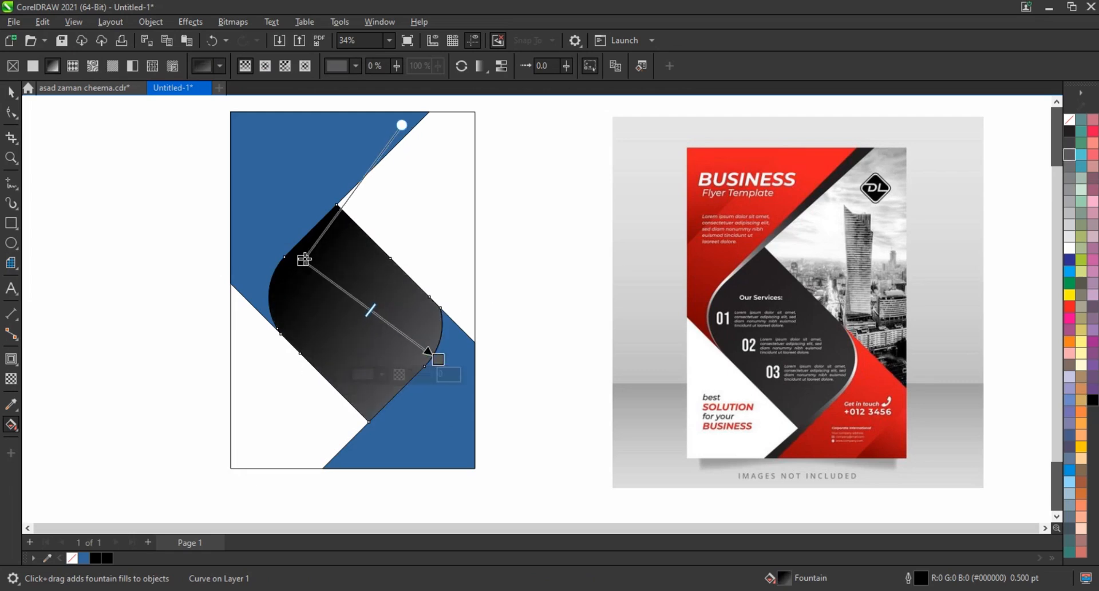
{"action": "left_click", "coordinate": [299, 257]}
{"action": "left_click", "coordinate": [11, 91]}
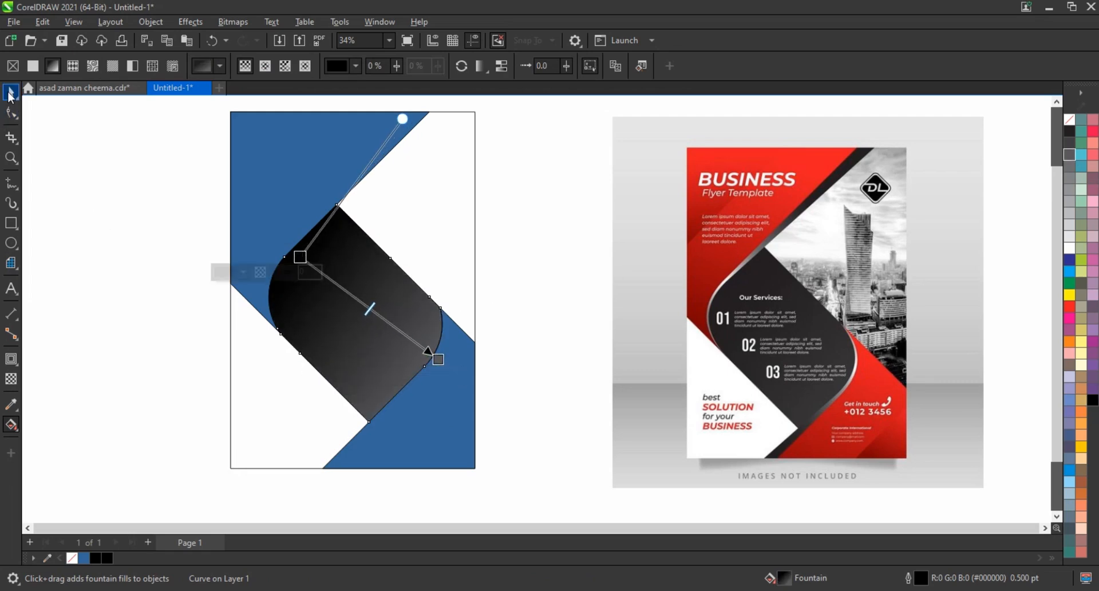
Step: Fill the blue upper-left and lower-right corner shapes with red, C0 M100 Y100 K0
{"action": "left_click", "coordinate": [259, 223]}
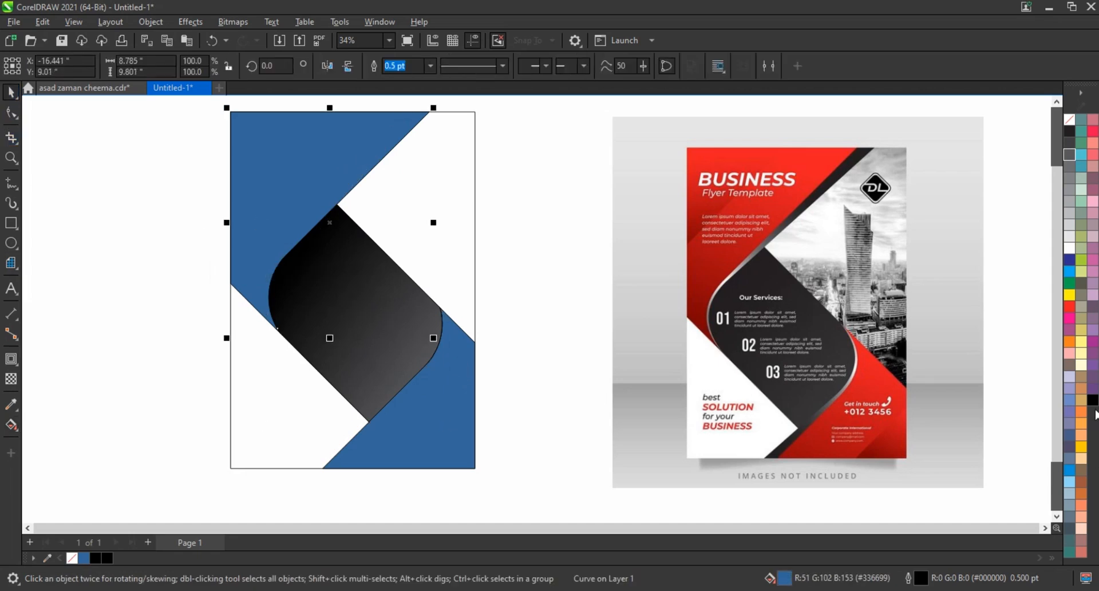
{"action": "left_click", "coordinate": [1093, 399]}
{"action": "key", "text": "ctrl+z"}
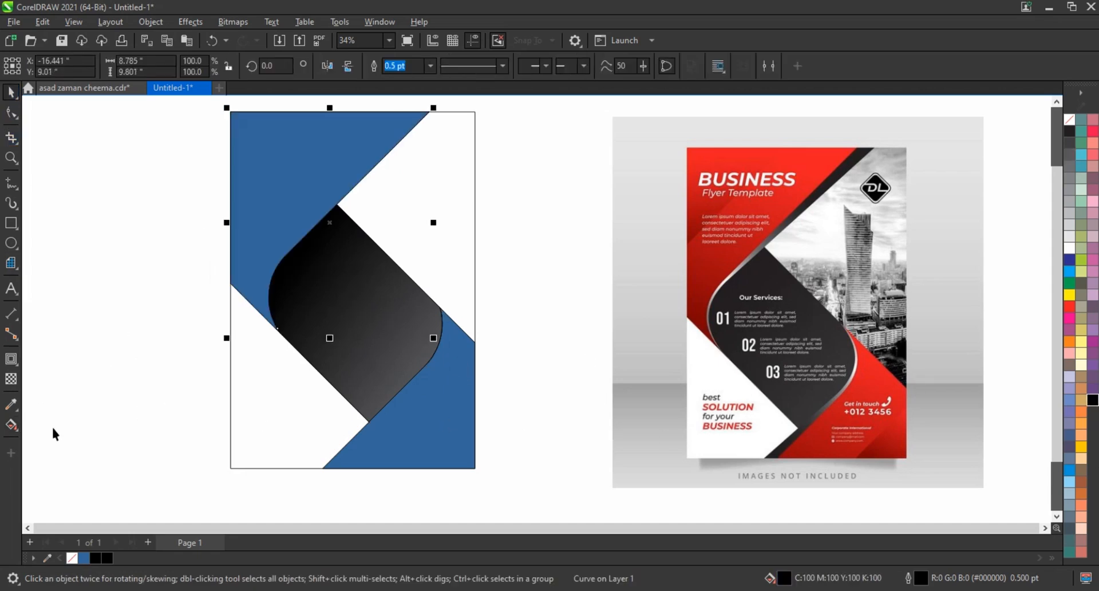
{"action": "left_click", "coordinate": [430, 441]}
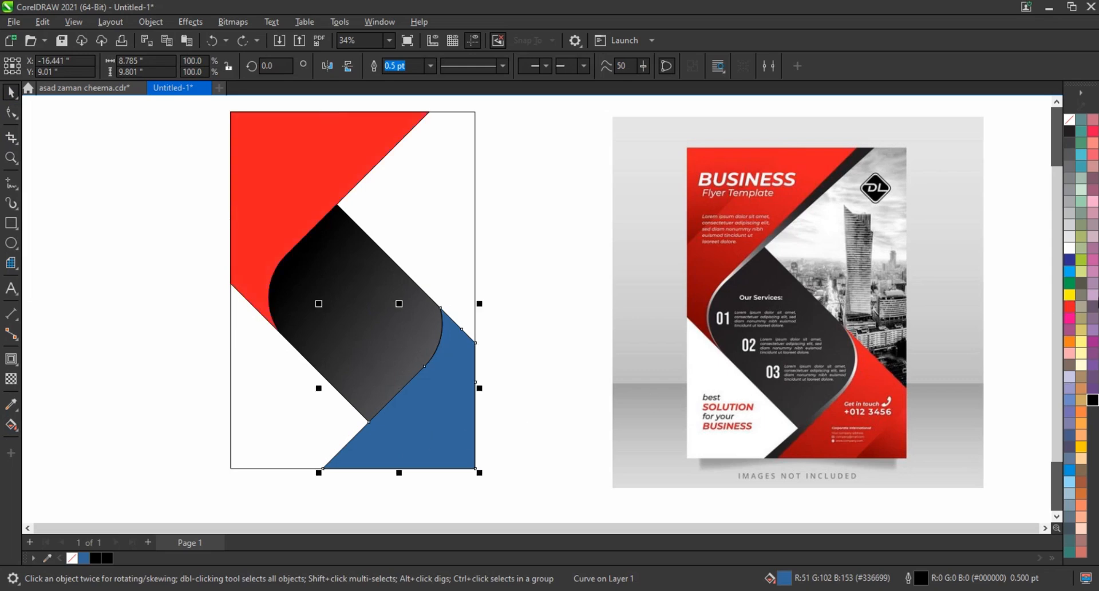
{"action": "left_click", "coordinate": [1069, 306]}
Step: Change the fill of both red corner shapes to a darker red, C16 M100 Y100 K11
{"action": "left_click", "coordinate": [254, 221], "text": "shift"}
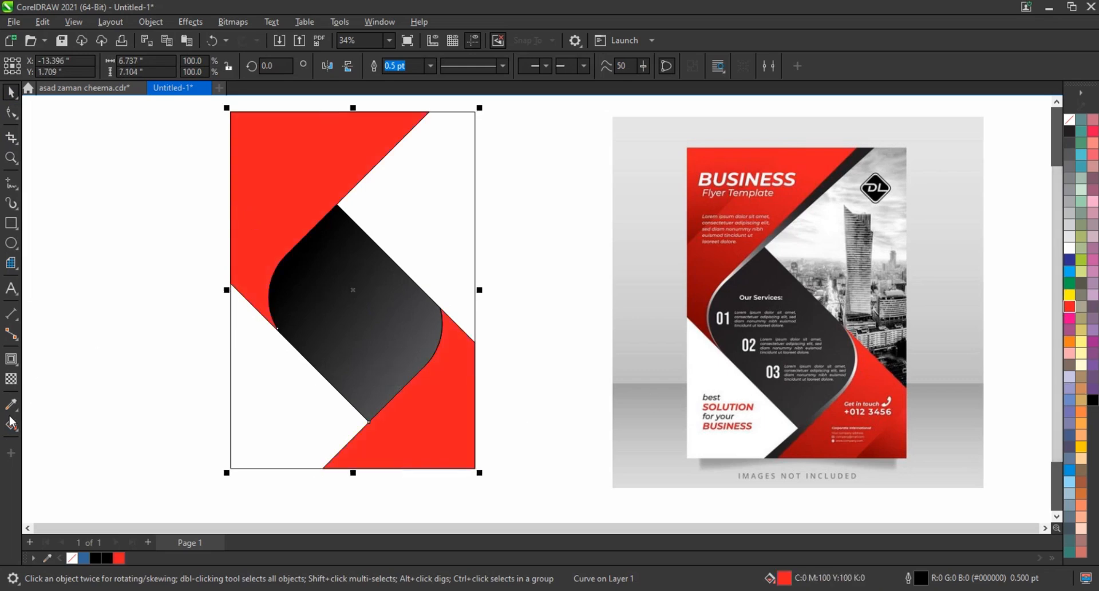
{"action": "key", "text": "g"}
{"action": "left_click", "coordinate": [205, 77]}
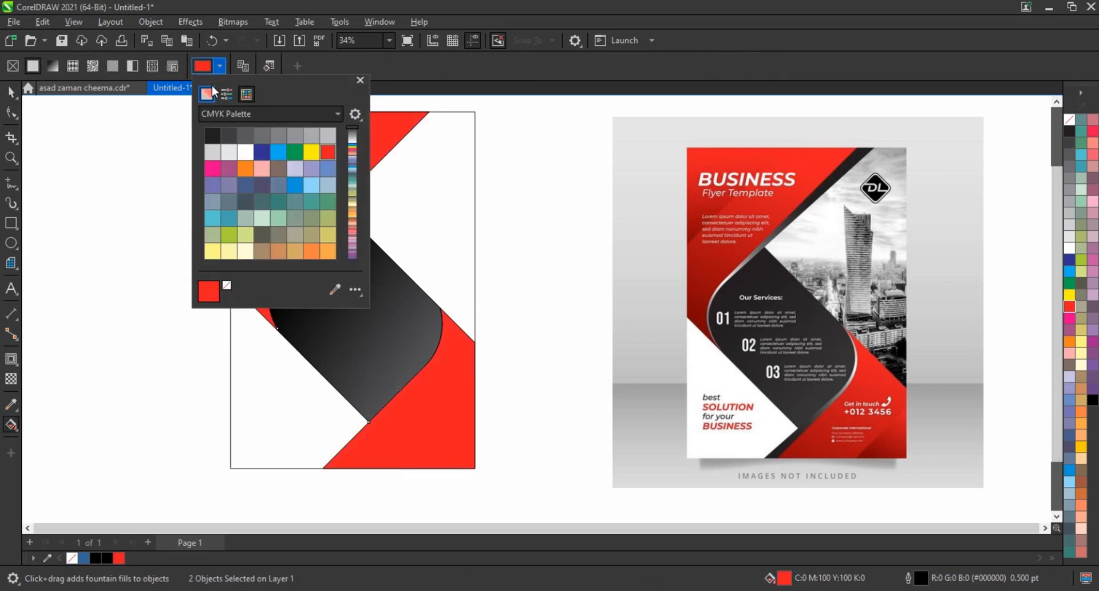
{"action": "left_click", "coordinate": [210, 93]}
{"action": "left_click", "coordinate": [286, 152]}
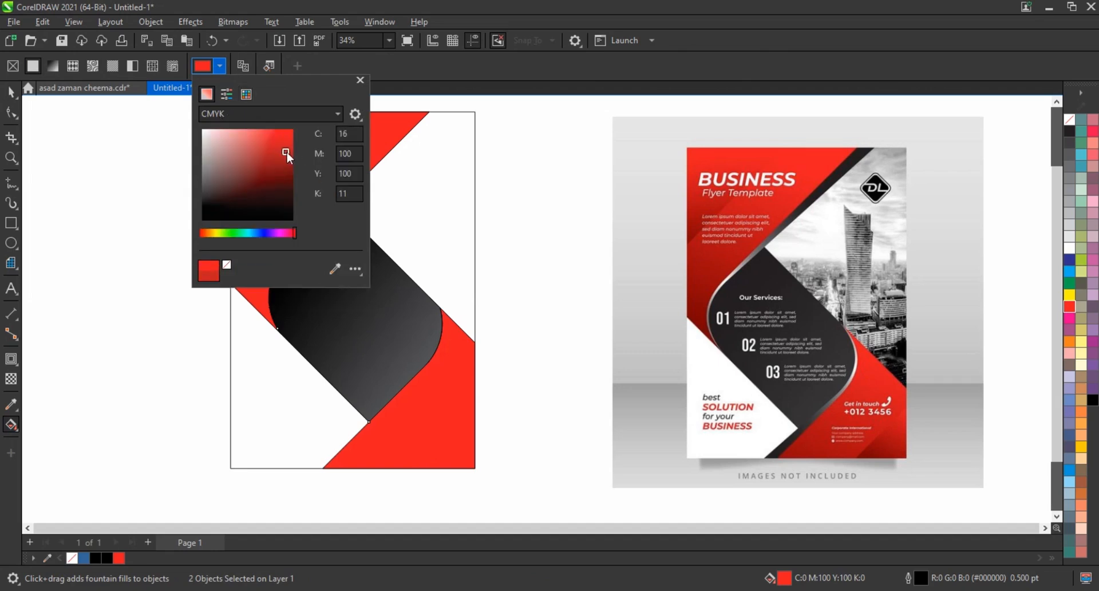
{"action": "left_click", "coordinate": [13, 94]}
{"action": "left_click", "coordinate": [114, 208]}
Step: Apply a diagonal fountain fill to the upper-left corner shape, from dark red at lower left to bright red at upper right
{"action": "key", "text": "space"}
{"action": "left_click", "coordinate": [301, 216]}
{"action": "key", "text": "space"}
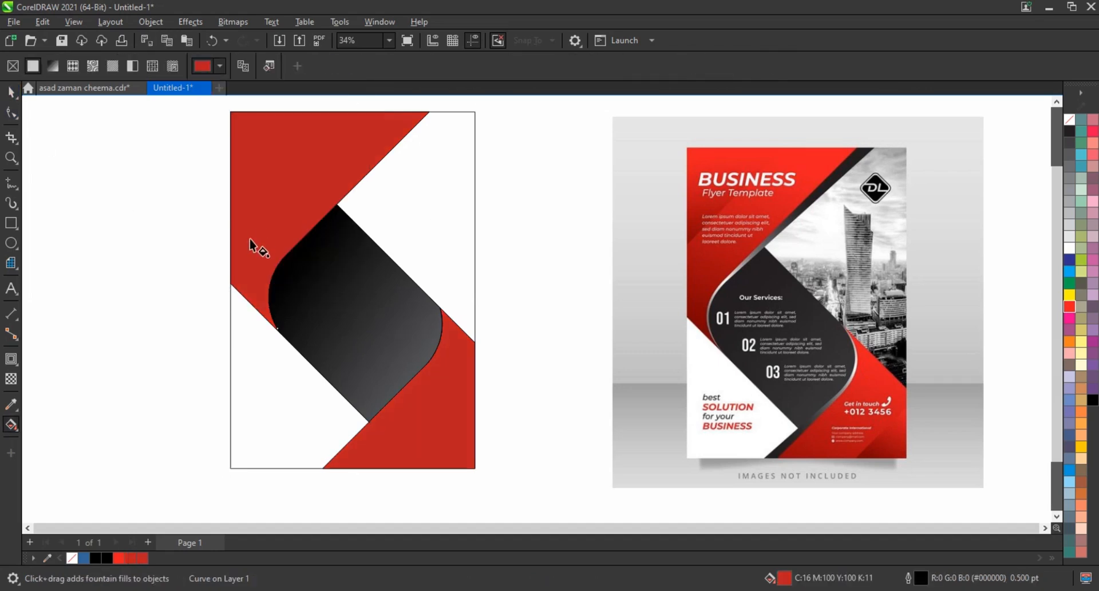
{"action": "left_click_drag", "start_coordinate": [250, 239], "coordinate": [321, 162]}
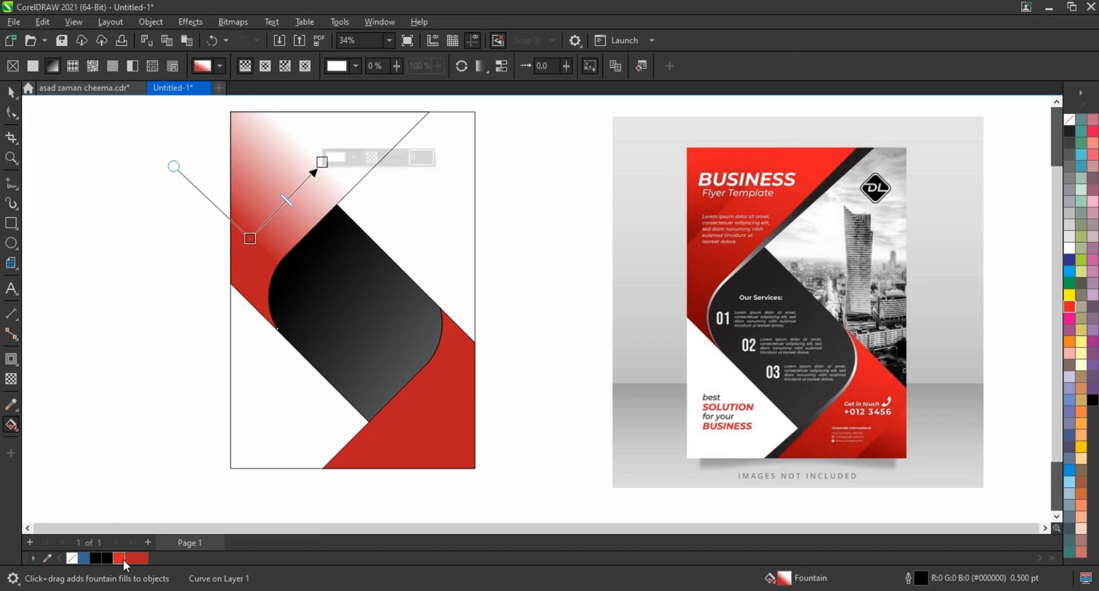
{"action": "left_click_drag", "start_coordinate": [124, 560], "coordinate": [322, 161]}
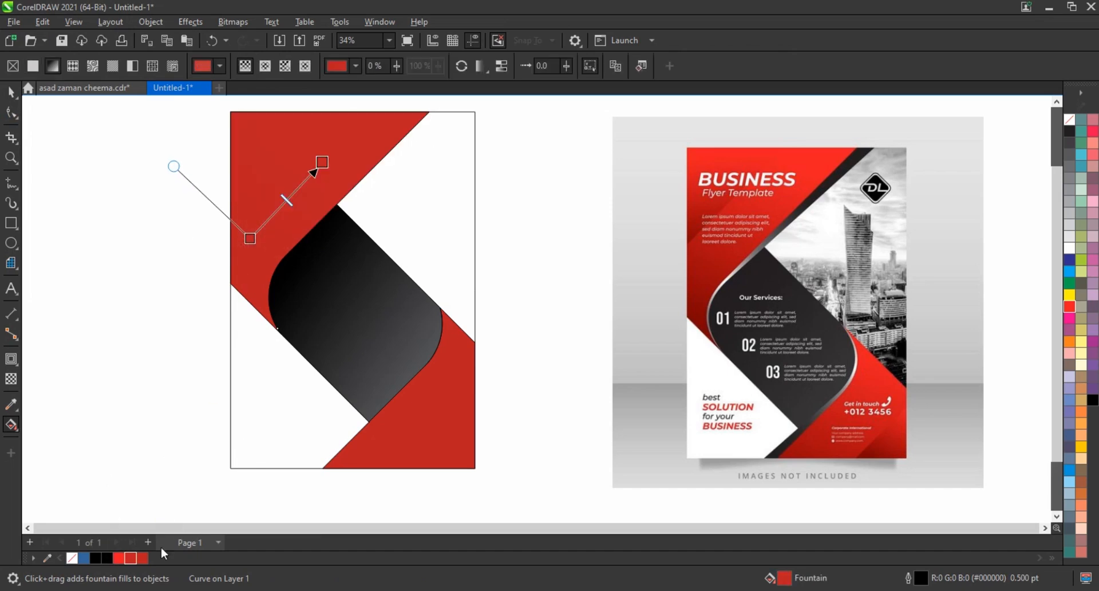
{"action": "left_click_drag", "start_coordinate": [120, 563], "coordinate": [319, 164]}
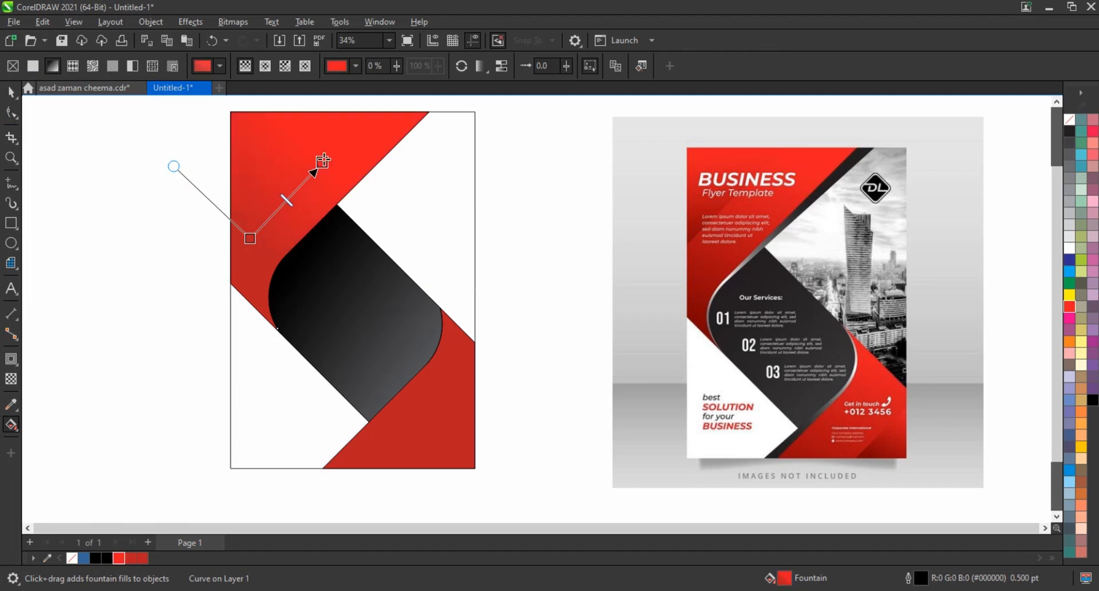
Step: Apply a diagonal fountain fill to the lower-right corner shape, from dark red at upper right to bright red at lower left
{"action": "left_click_drag", "start_coordinate": [455, 386], "coordinate": [403, 451]}
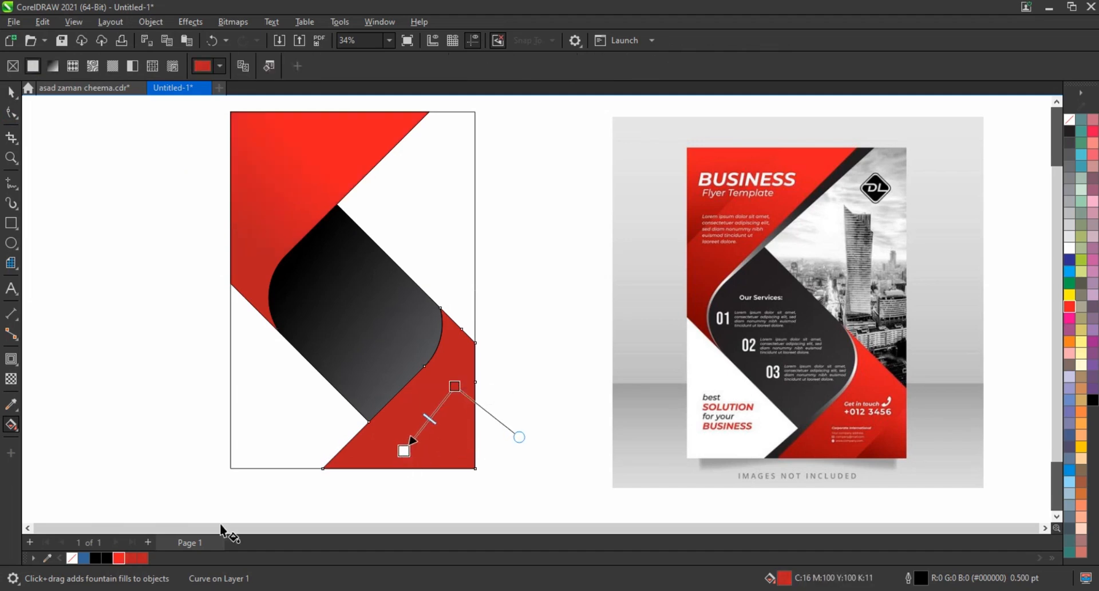
{"action": "left_click_drag", "start_coordinate": [125, 563], "coordinate": [403, 450]}
{"action": "left_click_drag", "start_coordinate": [450, 390], "coordinate": [455, 391]}
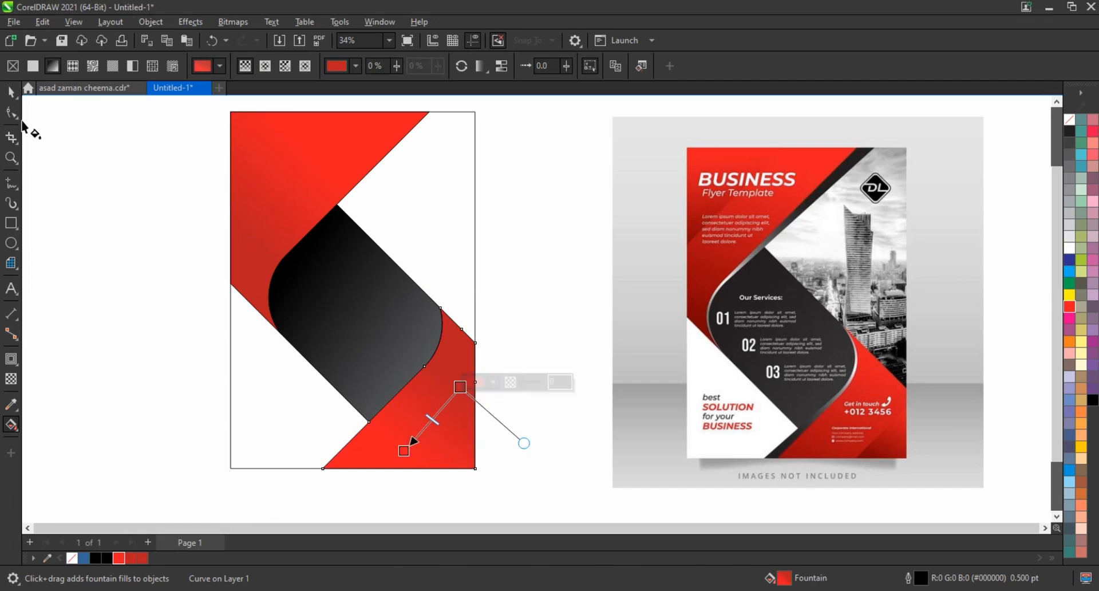
Step: Make a copy of the upper-left red shape skewed slightly to the right and place it behind the original
{"action": "left_click", "coordinate": [13, 93]}
{"action": "left_click", "coordinate": [363, 139]}
{"action": "left_click", "coordinate": [343, 128]}
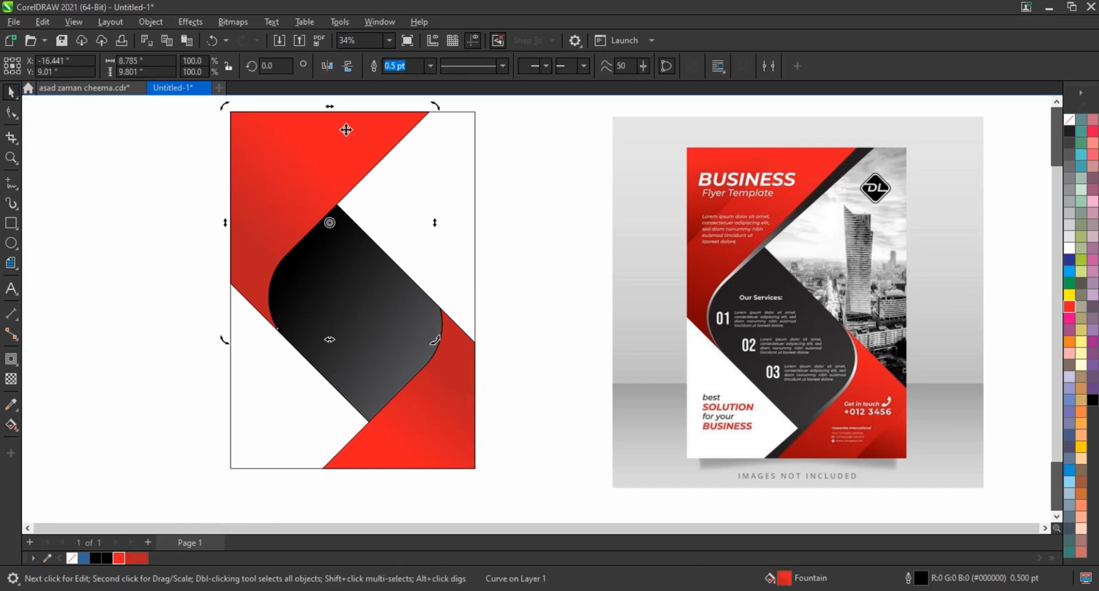
{"action": "left_click_drag", "start_coordinate": [330, 108], "coordinate": [346, 113]}
{"action": "left_click", "coordinate": [233, 178]}
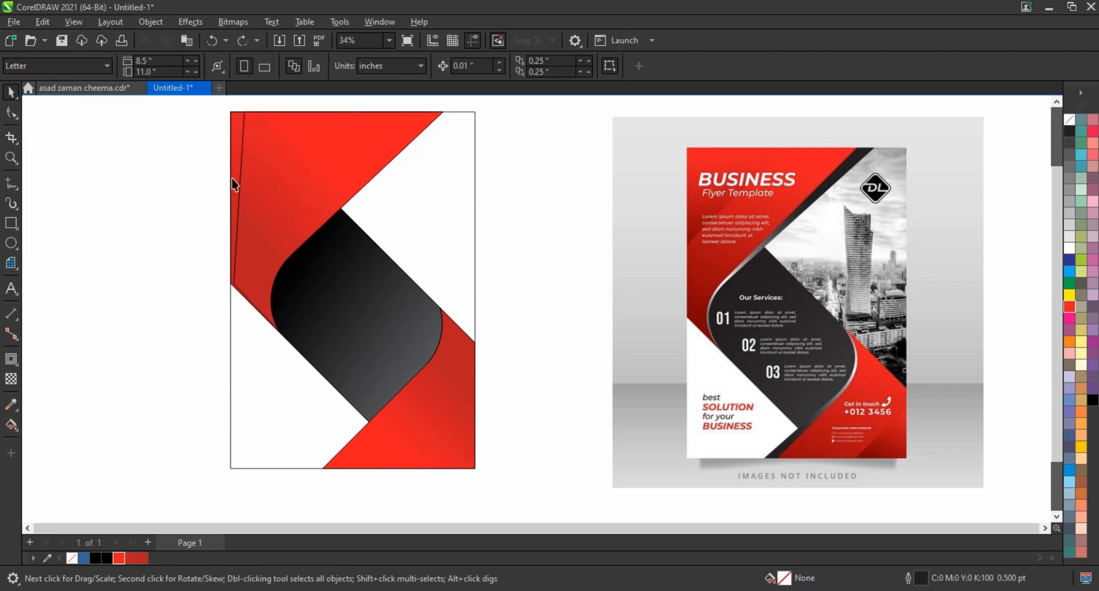
{"action": "key", "text": "ctrl+shift+z"}
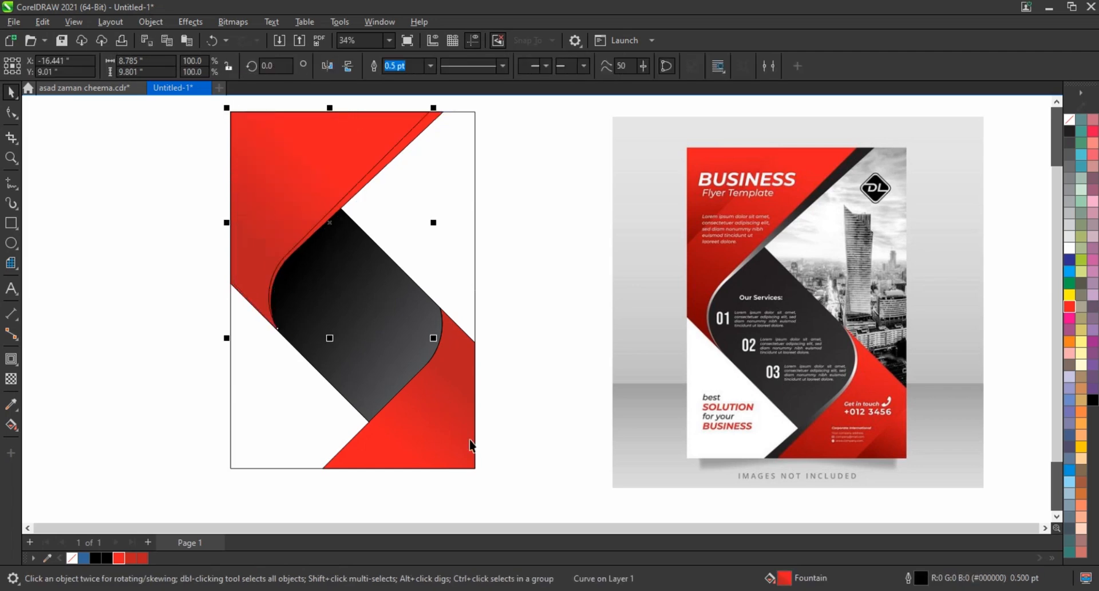
Step: Make a copy of the lower-right red shape skewed slightly to the left and place it behind the original
{"action": "left_click", "coordinate": [470, 445]}
{"action": "left_click", "coordinate": [427, 422]}
{"action": "left_click_drag", "start_coordinate": [399, 474], "coordinate": [380, 474]}
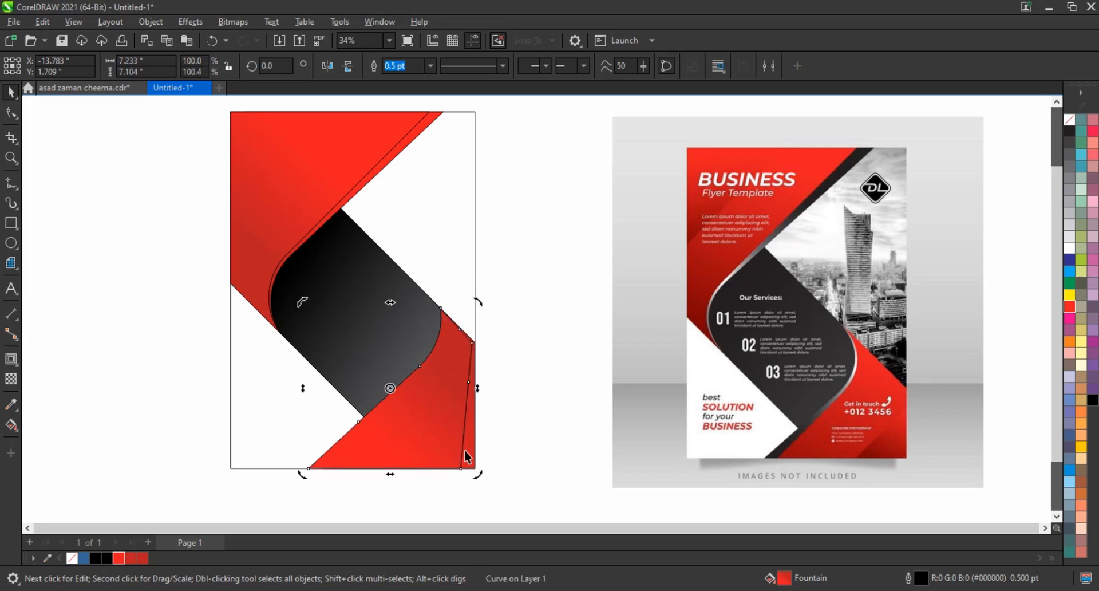
{"action": "key", "text": "ctrl+z"}
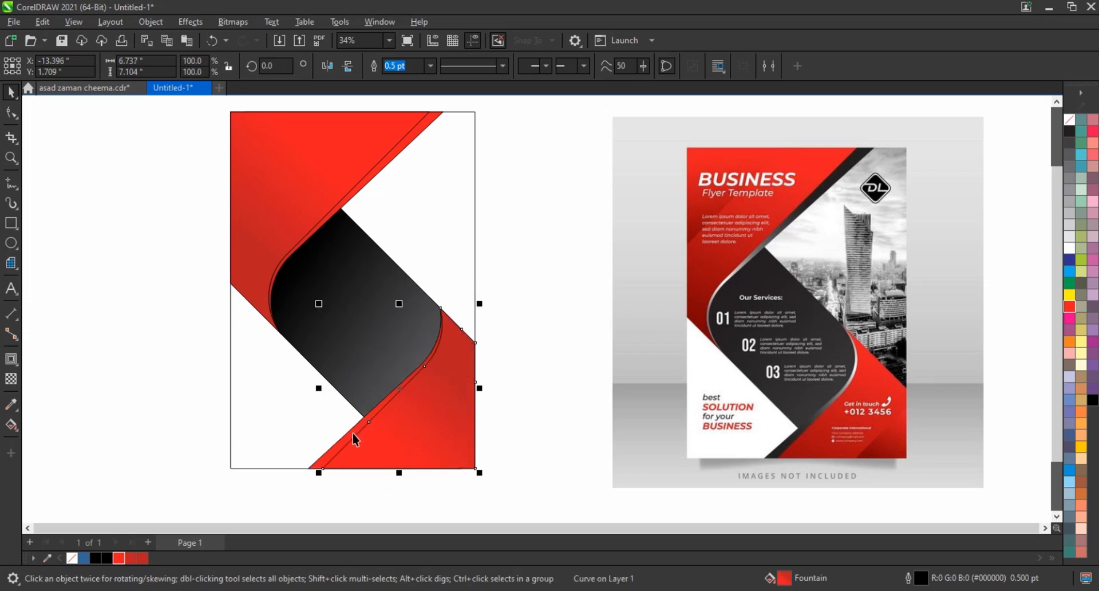
{"action": "key", "text": "ctrl+shift+z"}
Step: Fill the skewed copy behind the lower-right shape with a fountain fill from black at its lower end to white at its upper end
{"action": "left_click", "coordinate": [104, 557]}
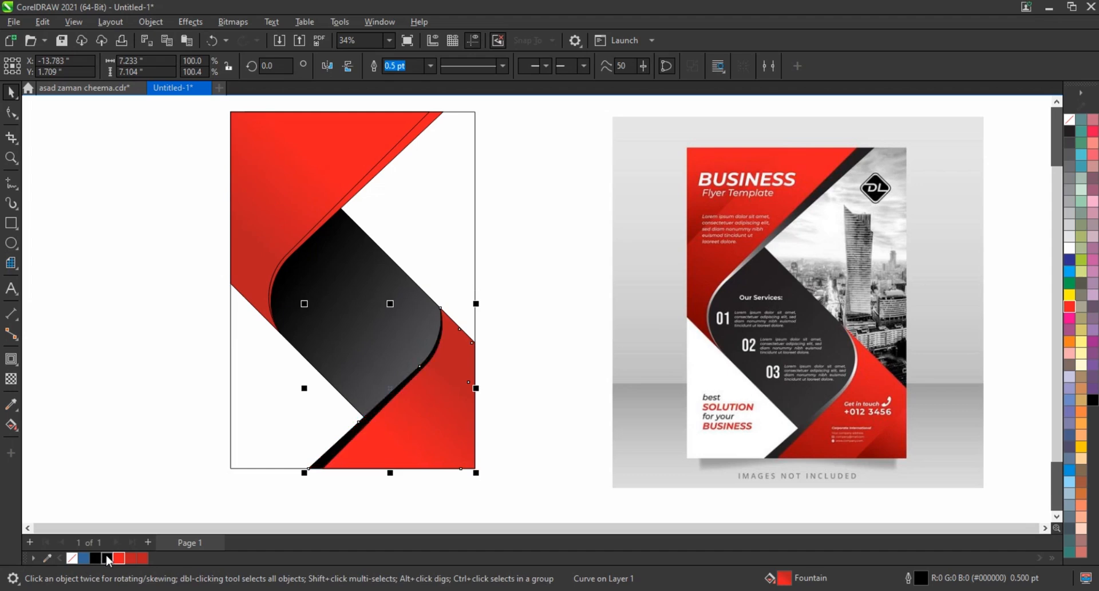
{"action": "key", "text": "g"}
{"action": "left_click_drag", "start_coordinate": [306, 471], "coordinate": [461, 314]}
{"action": "left_click_drag", "start_coordinate": [306, 471], "coordinate": [328, 454]}
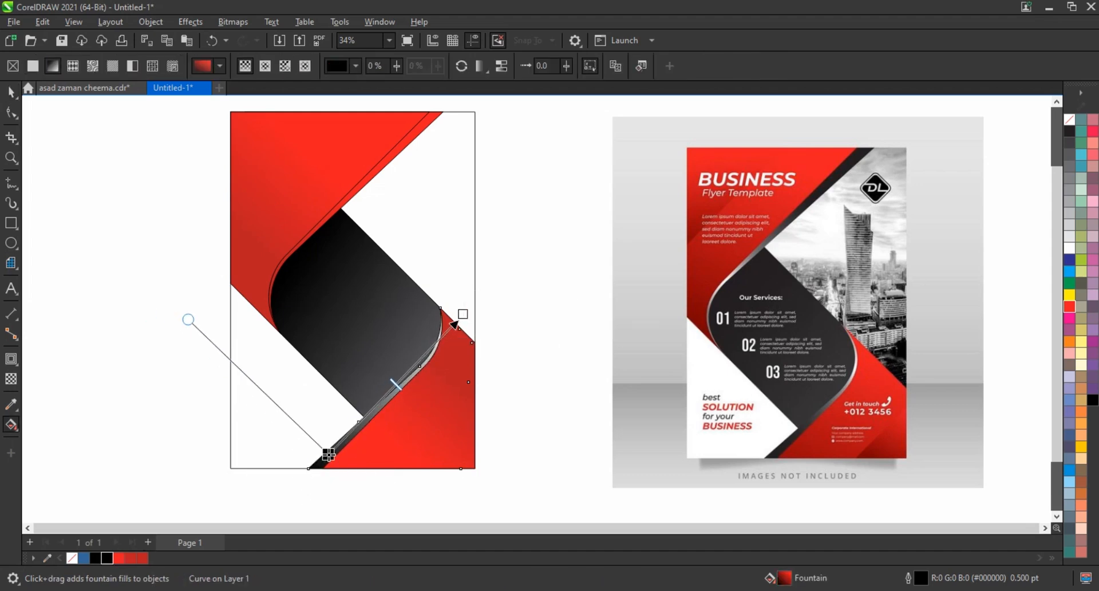
Step: Fill the skewed copy behind the upper-left shape with a fountain fill from black at its upper end to white at its lower end
{"action": "left_click", "coordinate": [356, 209]}
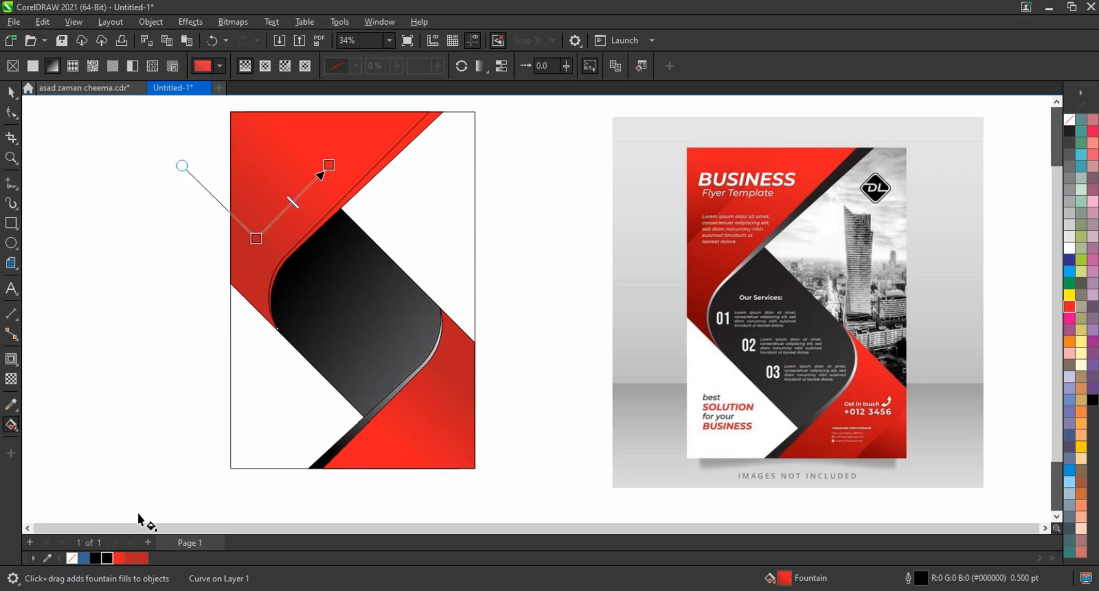
{"action": "key", "text": "space"}
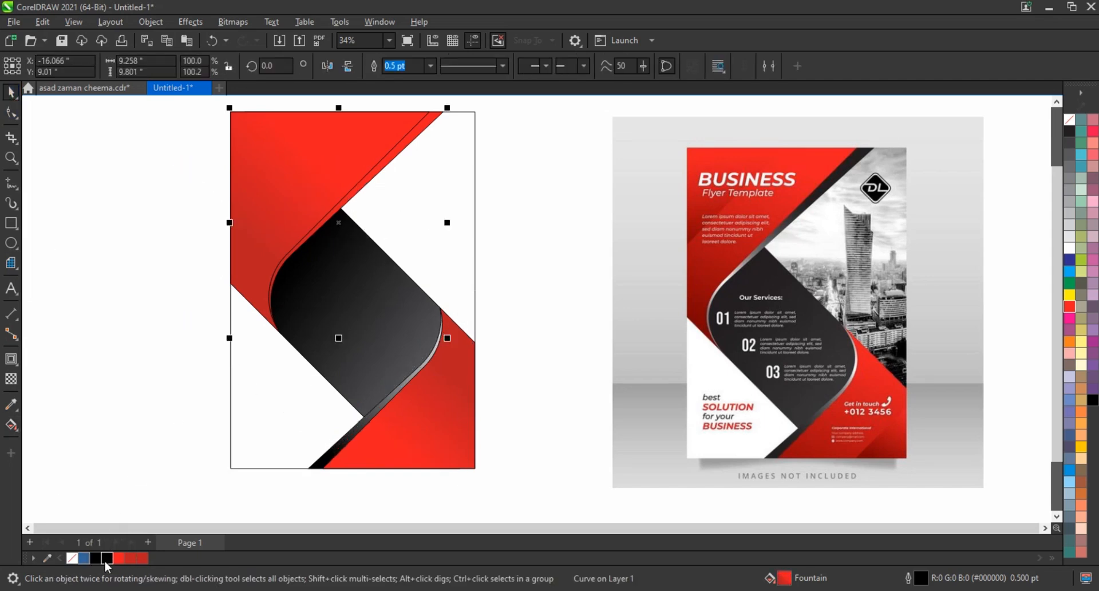
{"action": "left_click", "coordinate": [101, 564]}
{"action": "left_click", "coordinate": [10, 425]}
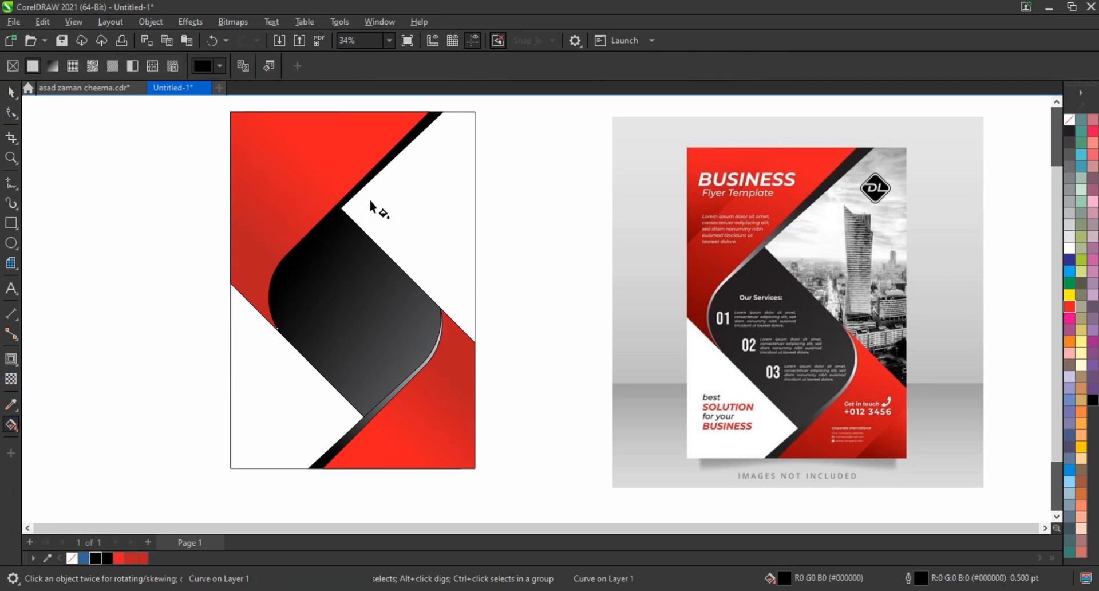
{"action": "left_click_drag", "start_coordinate": [423, 134], "coordinate": [270, 315]}
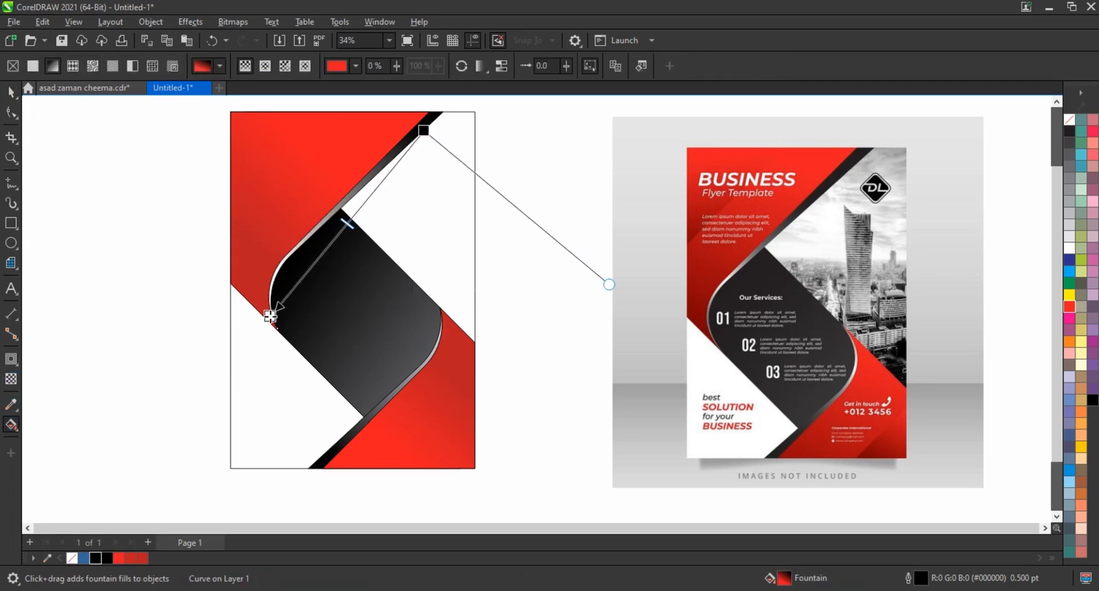
Step: Remove the outlines from all of the flyer's shapes
{"action": "key", "text": "space"}
{"action": "scroll", "coordinate": [204, 266], "scroll_direction": "down", "scroll_amount": 1}
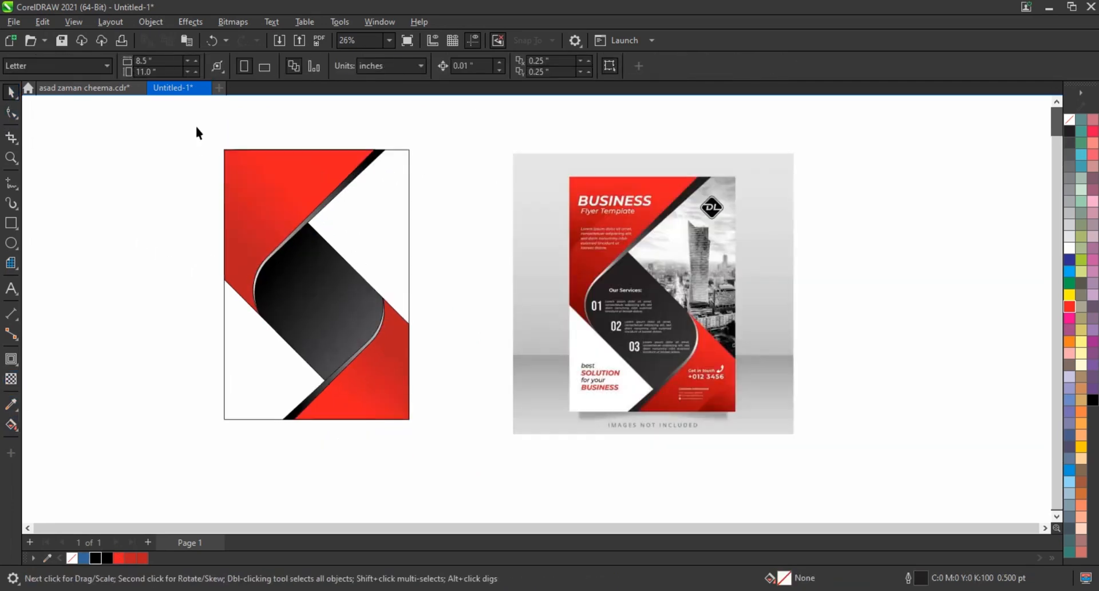
{"action": "left_click_drag", "start_coordinate": [195, 121], "coordinate": [432, 435]}
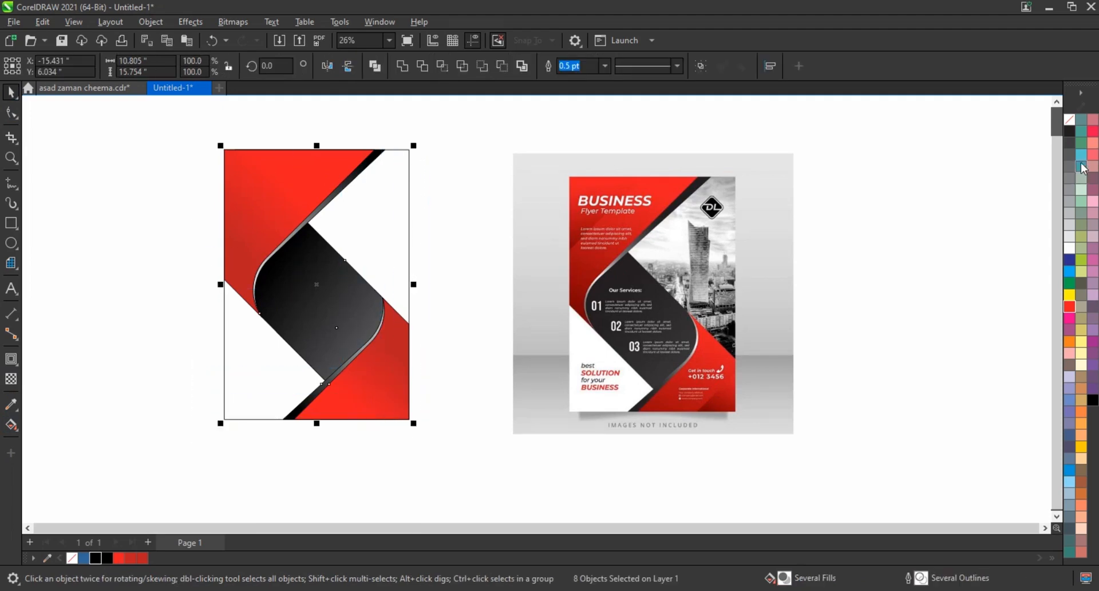
{"action": "right_click", "coordinate": [1068, 120]}
{"action": "left_click", "coordinate": [1053, 127]}
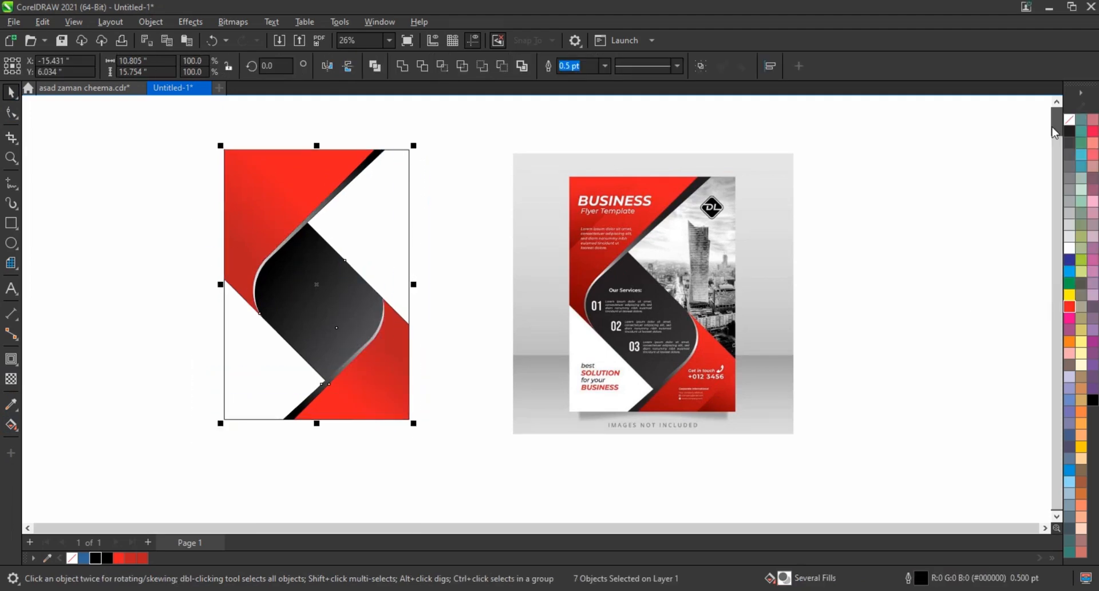
{"action": "left_click", "coordinate": [498, 298]}
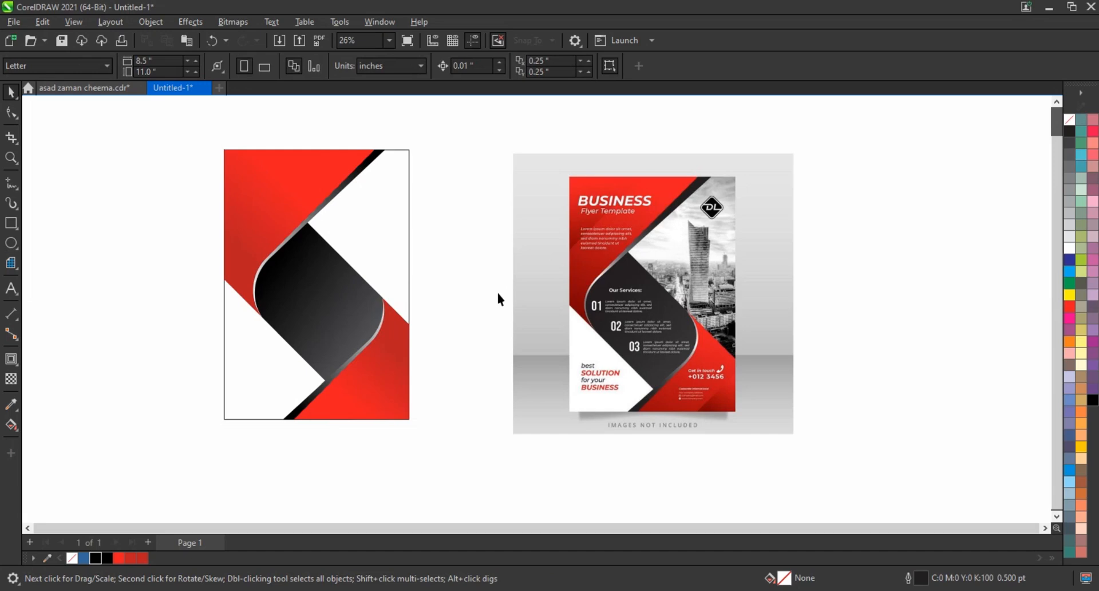
{"action": "left_click_drag", "start_coordinate": [193, 136], "coordinate": [731, 435]}
{"action": "left_click_drag", "start_coordinate": [814, 458], "coordinate": [814, 458]}
{"action": "key", "text": "shift+F2"}
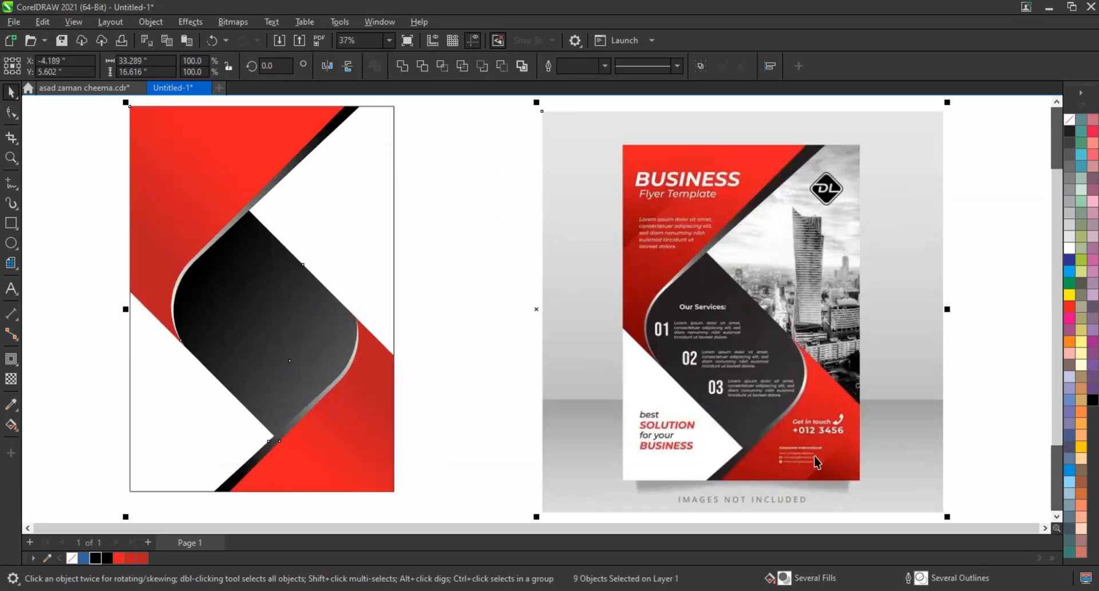
{"action": "left_click", "coordinate": [511, 371]}
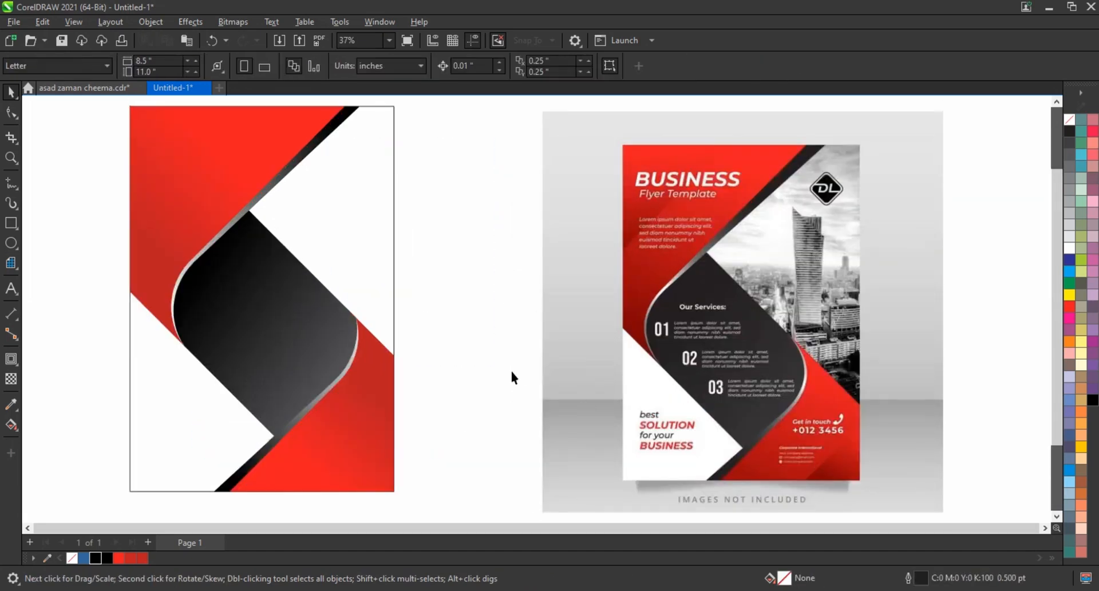